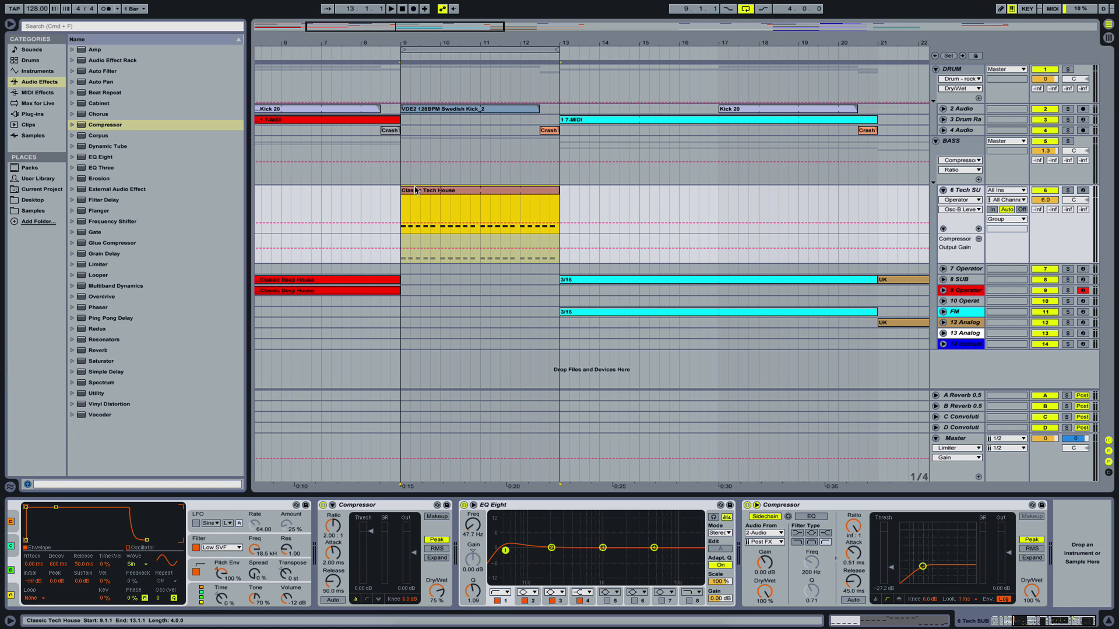
# Step: Solo the 6 Tech SUB track and loop playback over the Classic Tech House clip at bars 61 to 65
pyautogui.press('space')
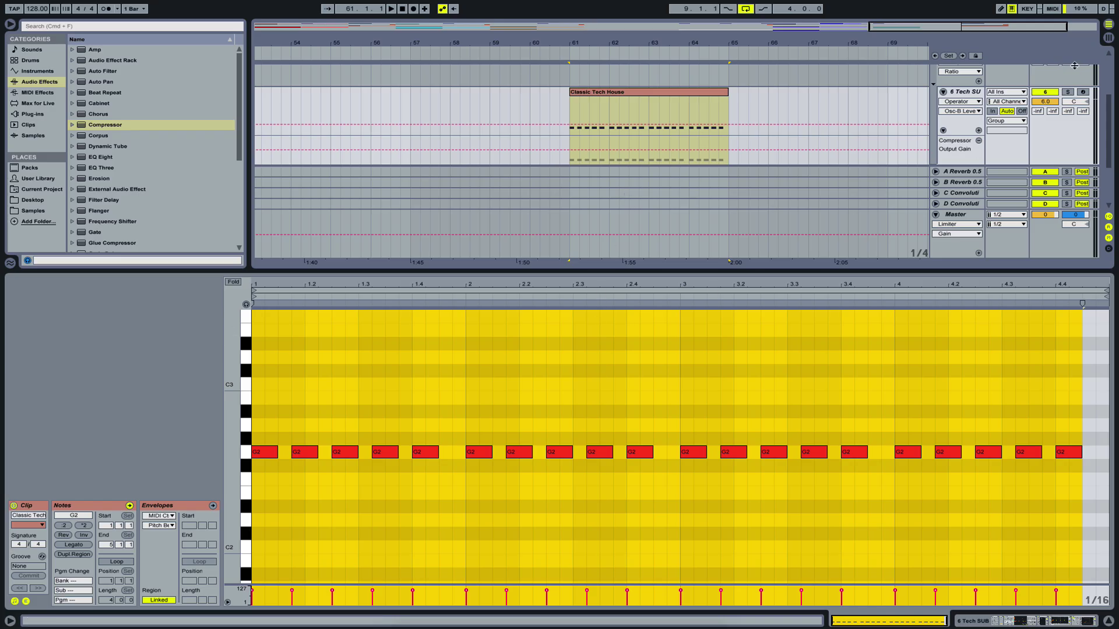
pyautogui.click(1069, 92)
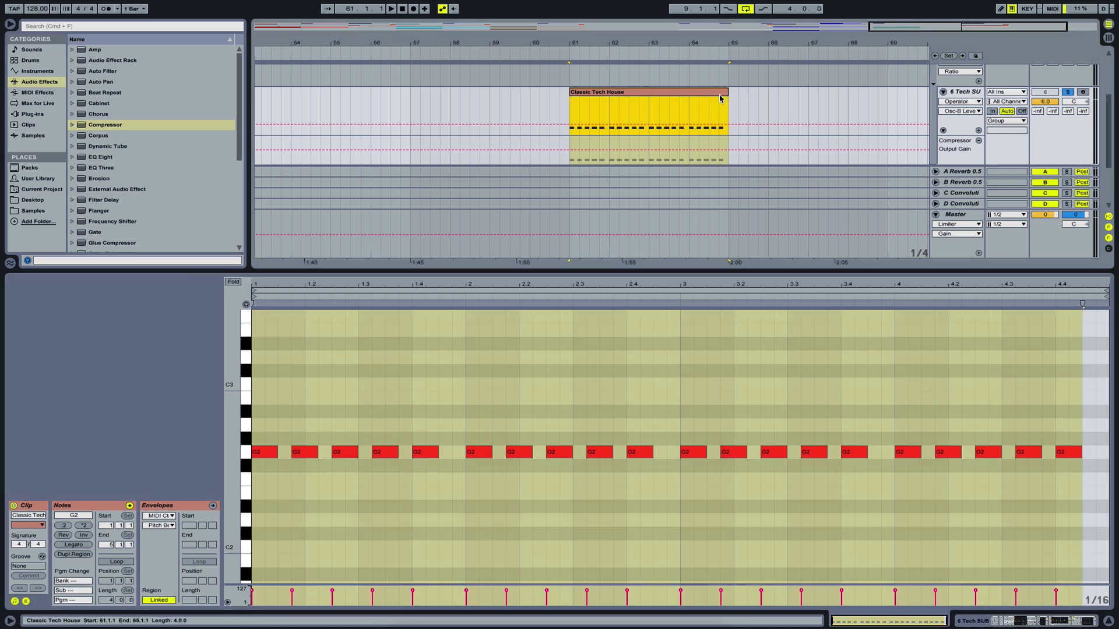
pyautogui.press('super+l')
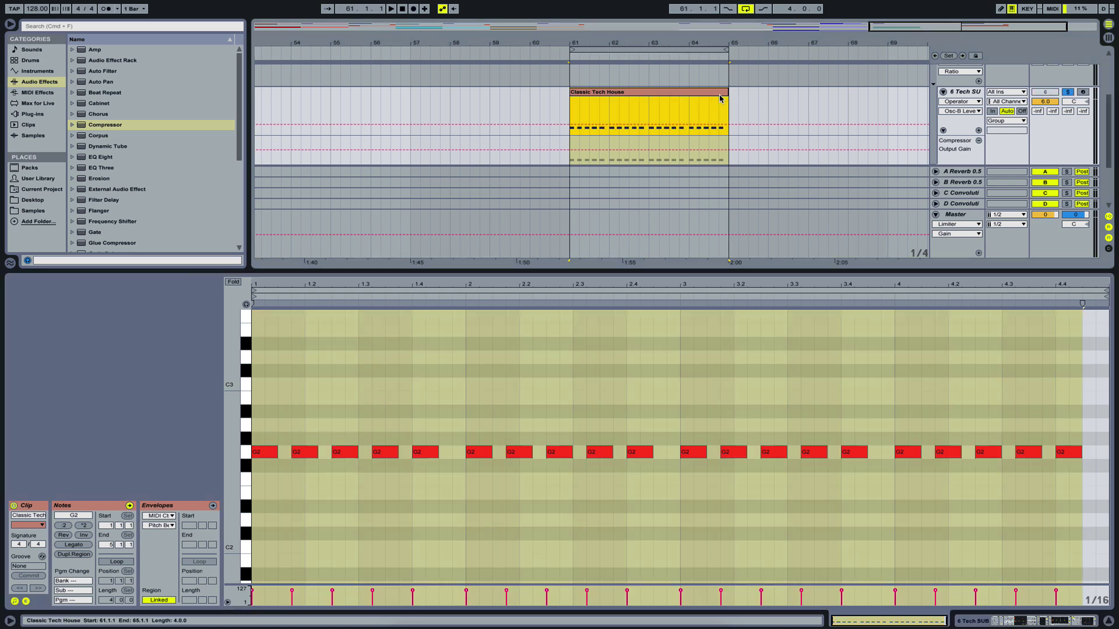
# Step: Play the looped Classic Tech House clip and review the track's device chain and the clip's MIDI notes
pyautogui.click(614, 339)
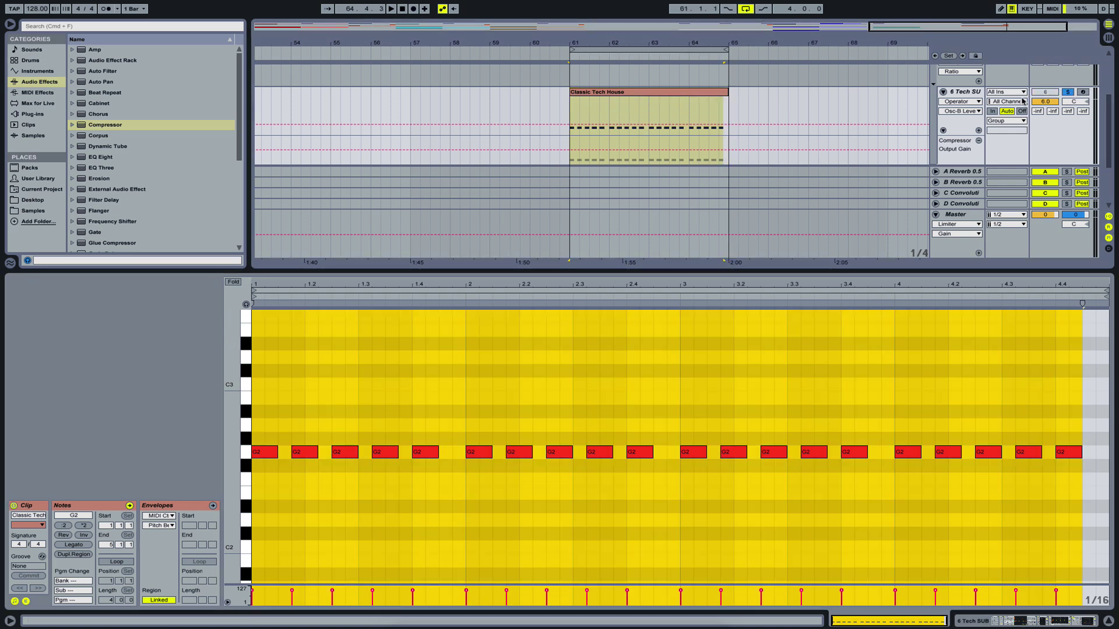
pyautogui.click(614, 385)
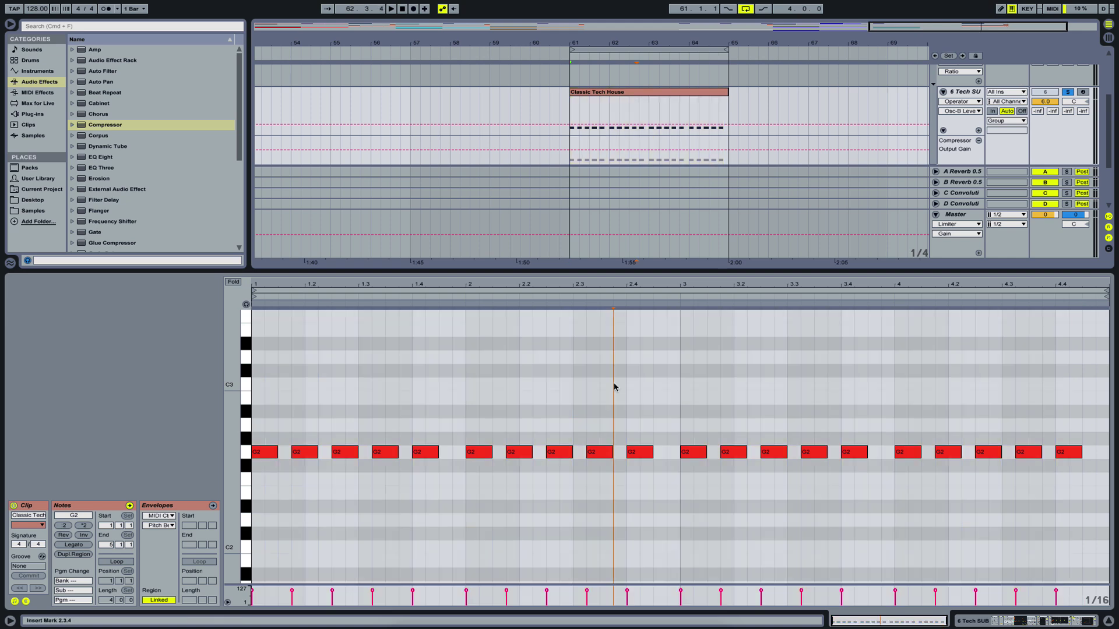
pyautogui.press('space')
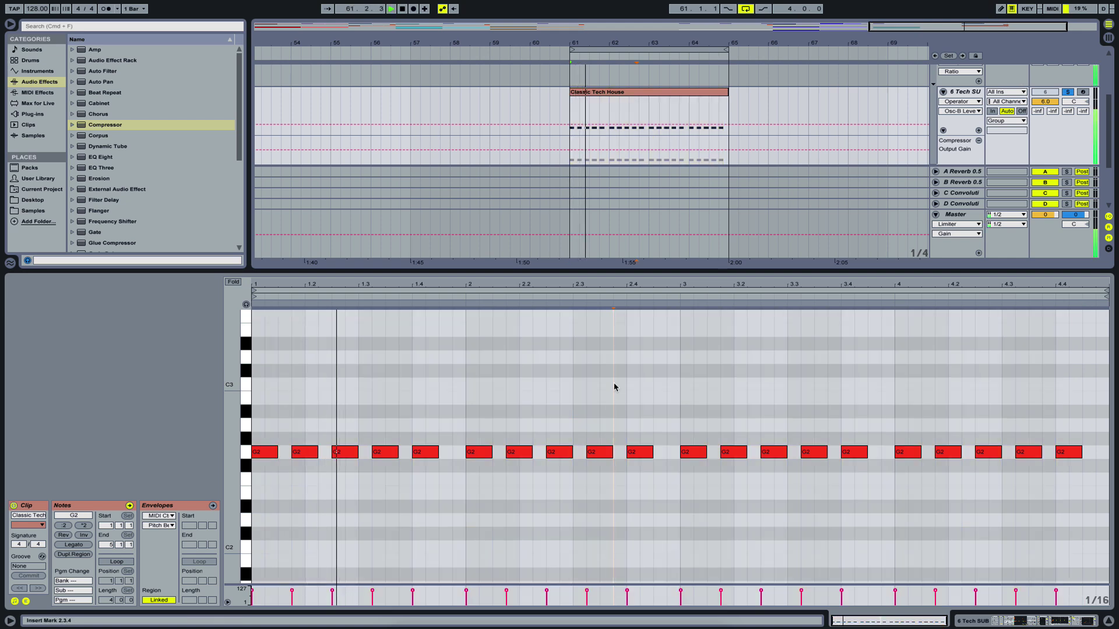
pyautogui.click(993, 624)
pyautogui.press('space')
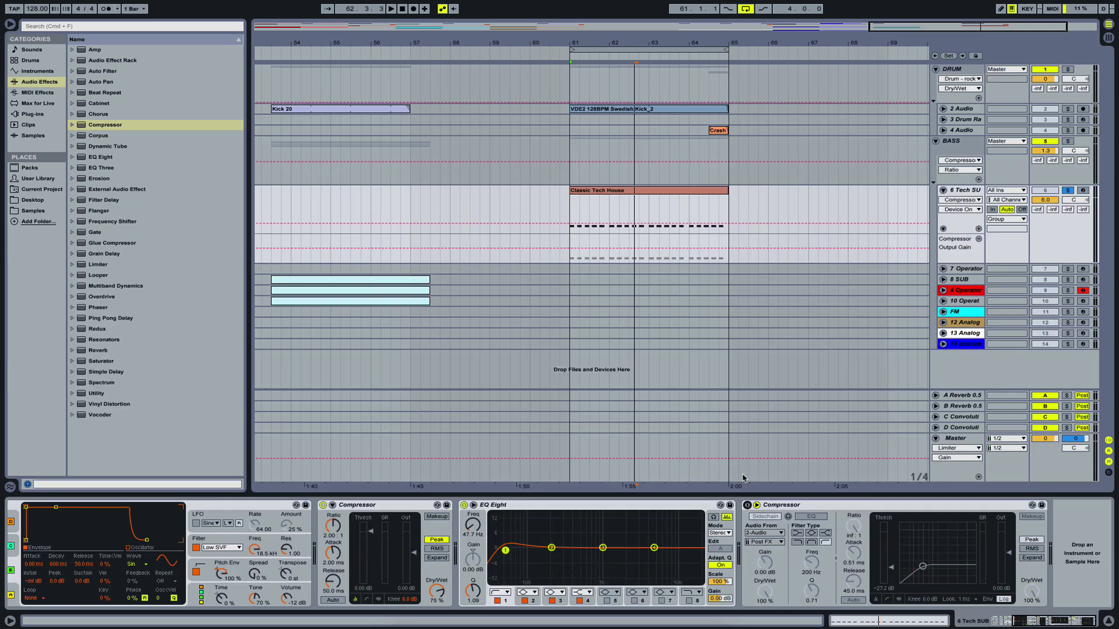
pyautogui.doubleClick(670, 204)
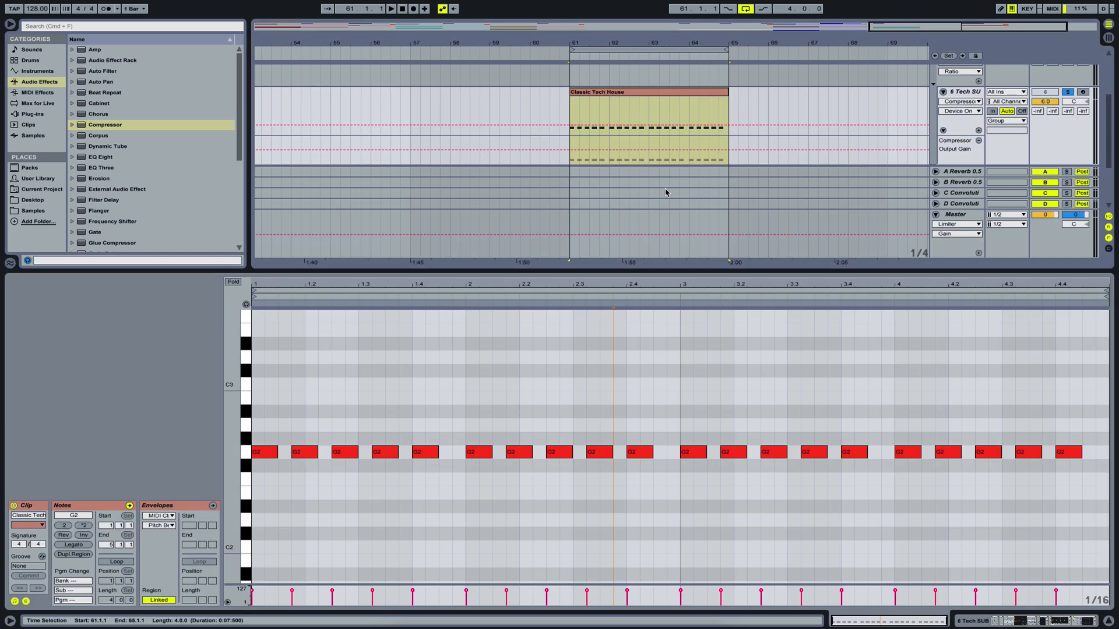
pyautogui.press('space')
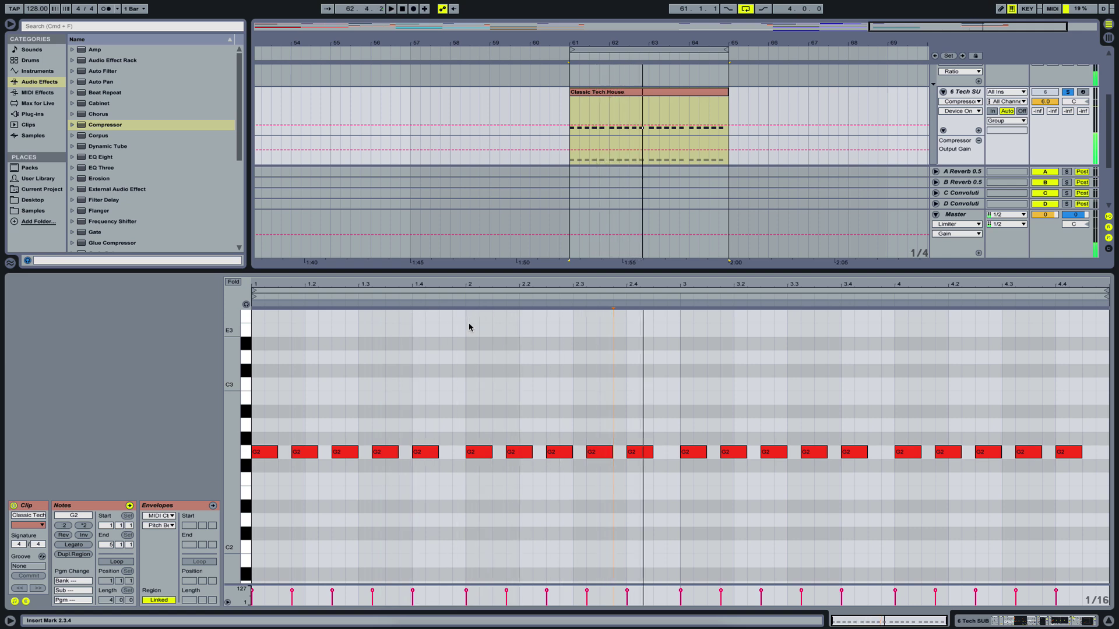
# Step: Stop playback, delete all notes from the Classic Tech House clip and choose a 1/16 fixed grid
pyautogui.click(492, 388)
pyautogui.press('space')
pyautogui.press('Delete')
pyautogui.rightClick(492, 389)
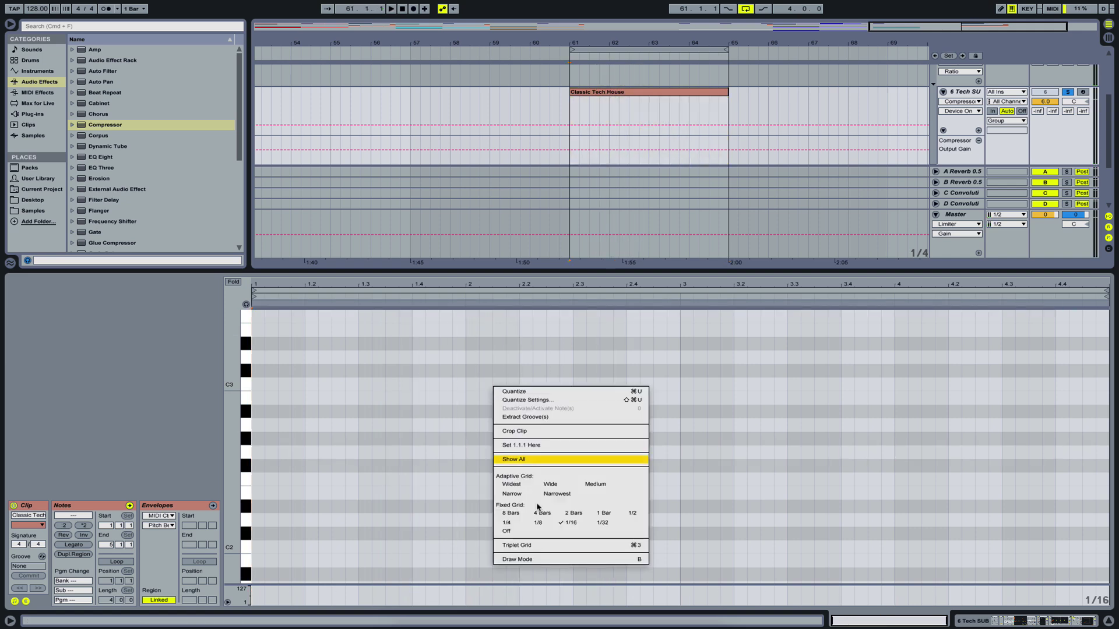
pyautogui.click(574, 523)
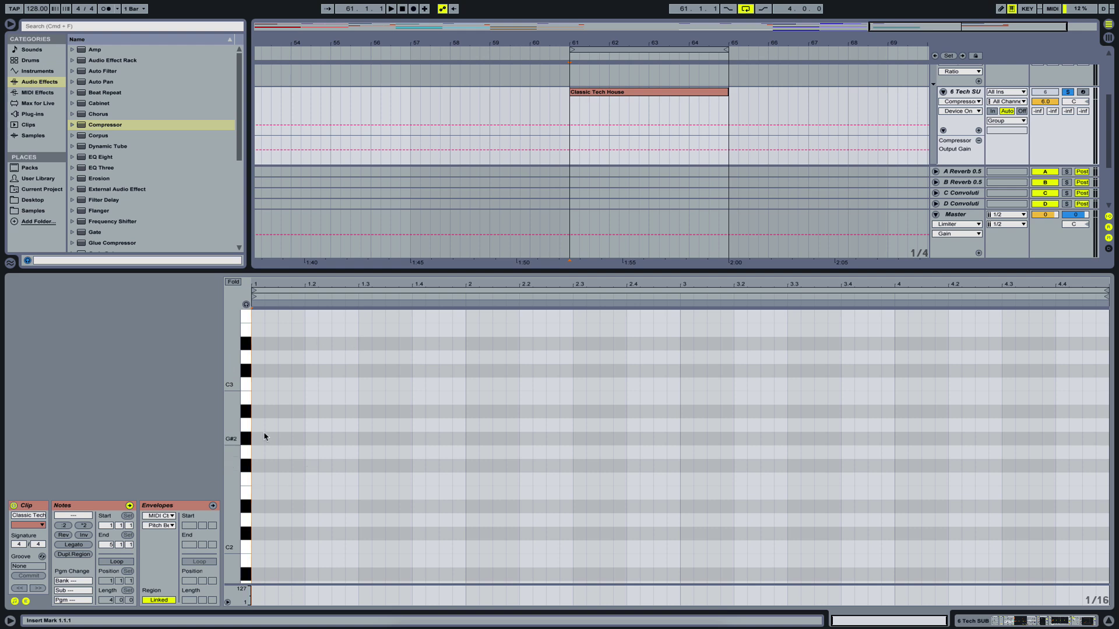
# Step: Draw a G2 note three sixteenths long at the clip's start and duplicate it four times back to back
pyautogui.doubleClick(258, 453)
pyautogui.moveTo(264, 452); pyautogui.dragTo(292, 452)
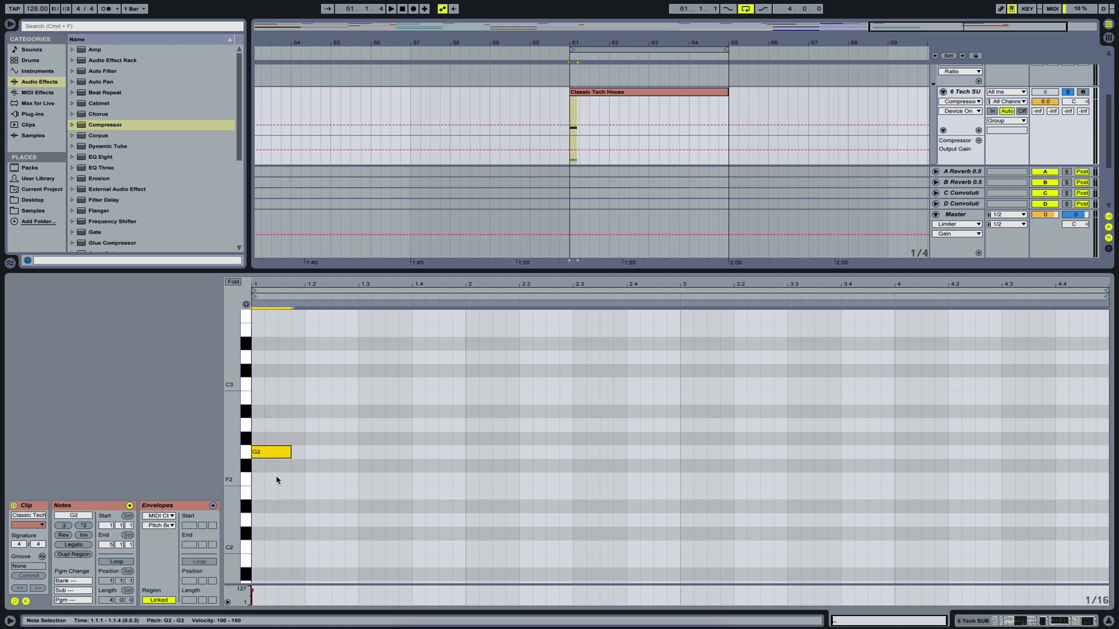
pyautogui.click(274, 443)
pyautogui.click(274, 448)
pyautogui.press('super+d')
pyautogui.press('super+d')
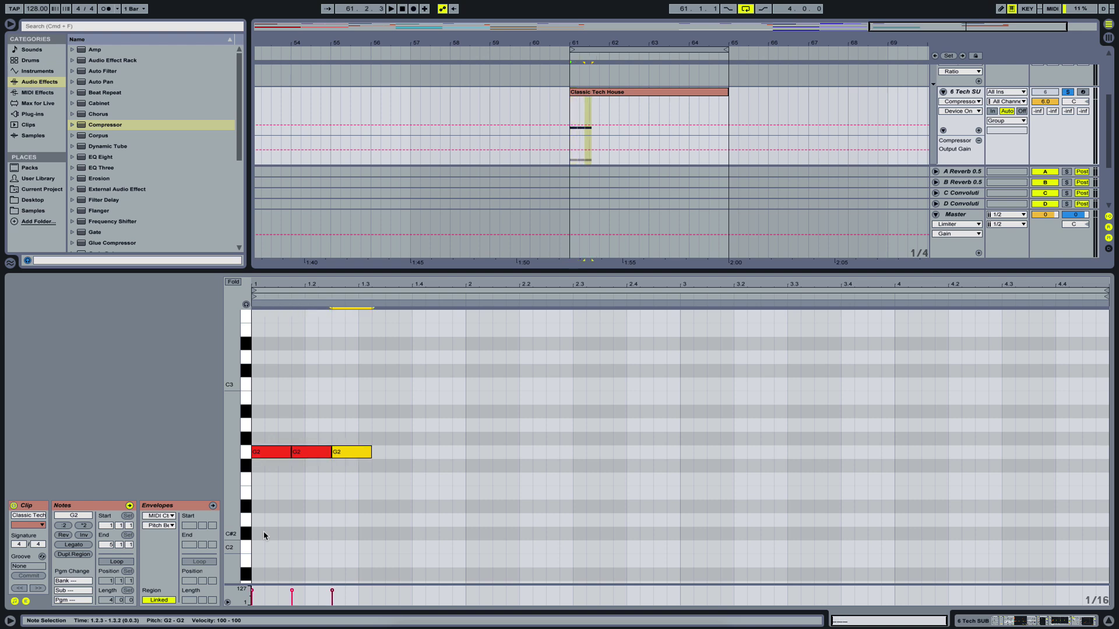
pyautogui.press('super+d')
pyautogui.press('super+d')
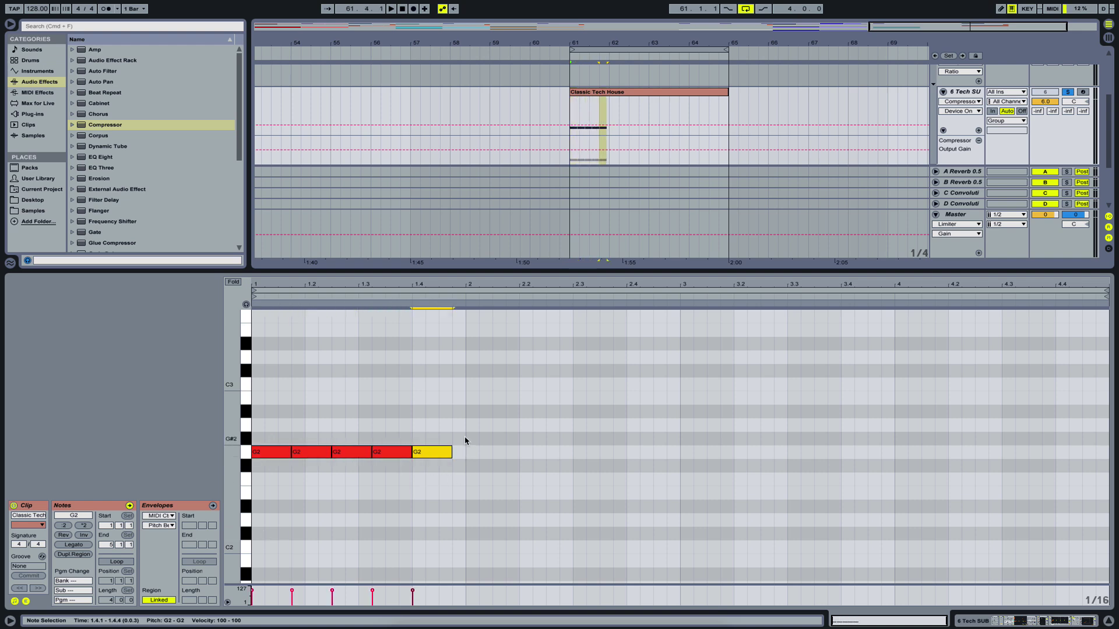
# Step: Shorten all five G2 notes by one sixteenth so each is two sixteenths long
pyautogui.moveTo(466, 439); pyautogui.dragTo(208, 499)
pyautogui.moveTo(331, 452); pyautogui.dragTo(321, 450)
pyautogui.click(292, 434)
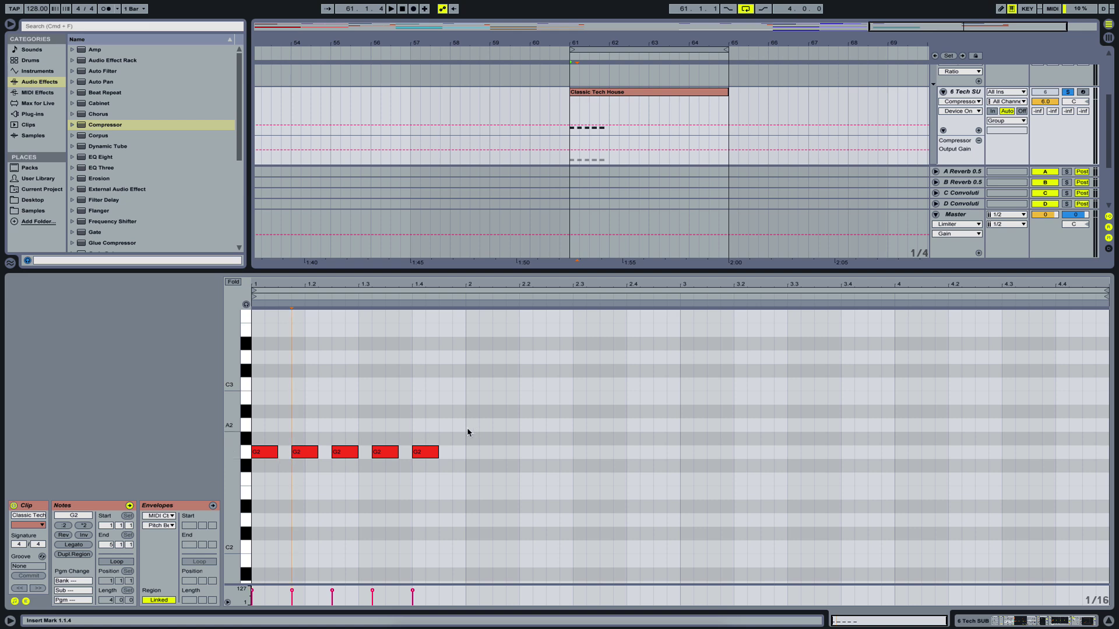
pyautogui.moveTo(455, 439); pyautogui.dragTo(251, 488)
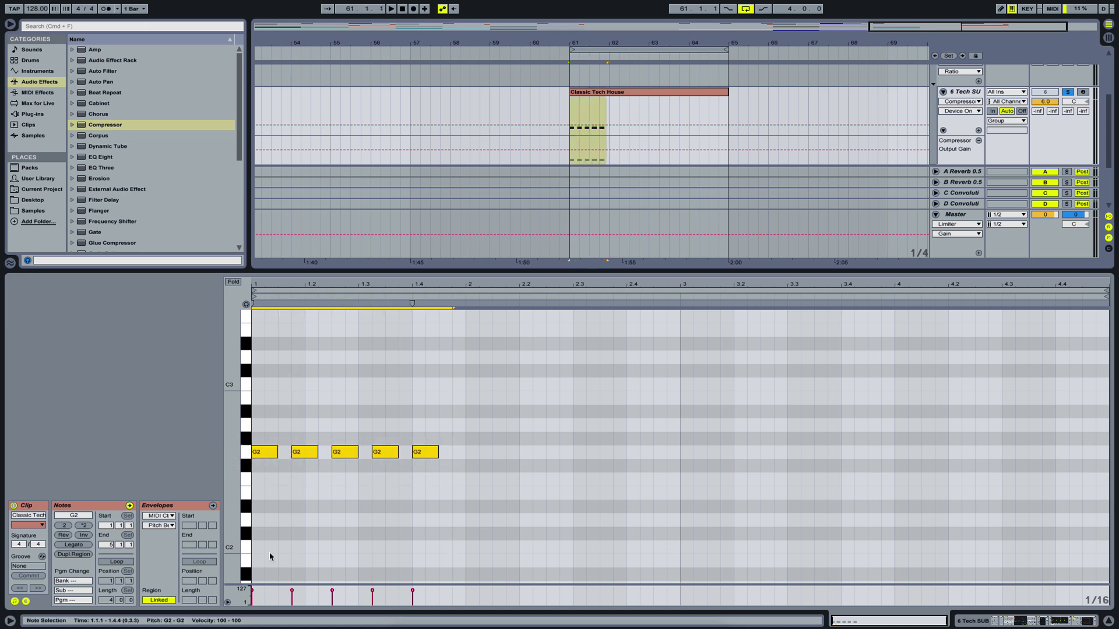
pyautogui.press('super+d')
pyautogui.press('super+d')
pyautogui.press('super+z')
pyautogui.press('super+z')
# Step: Duplicate the one-bar pattern of five G2 notes three times to fill the four-bar clip and play it back
pyautogui.moveTo(462, 435); pyautogui.dragTo(234, 504)
pyautogui.click(400, 482)
pyautogui.press('super+a')
pyautogui.press('super+d')
pyautogui.press('super+d')
pyautogui.press('super+d')
pyautogui.press('space')
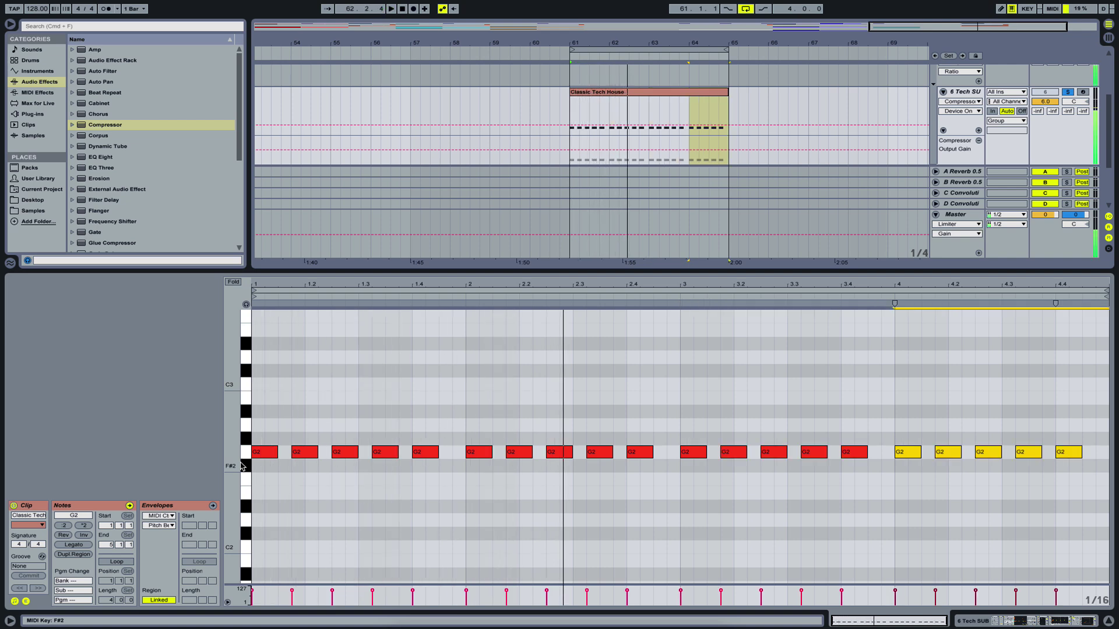
pyautogui.press('space')
pyautogui.click(447, 389)
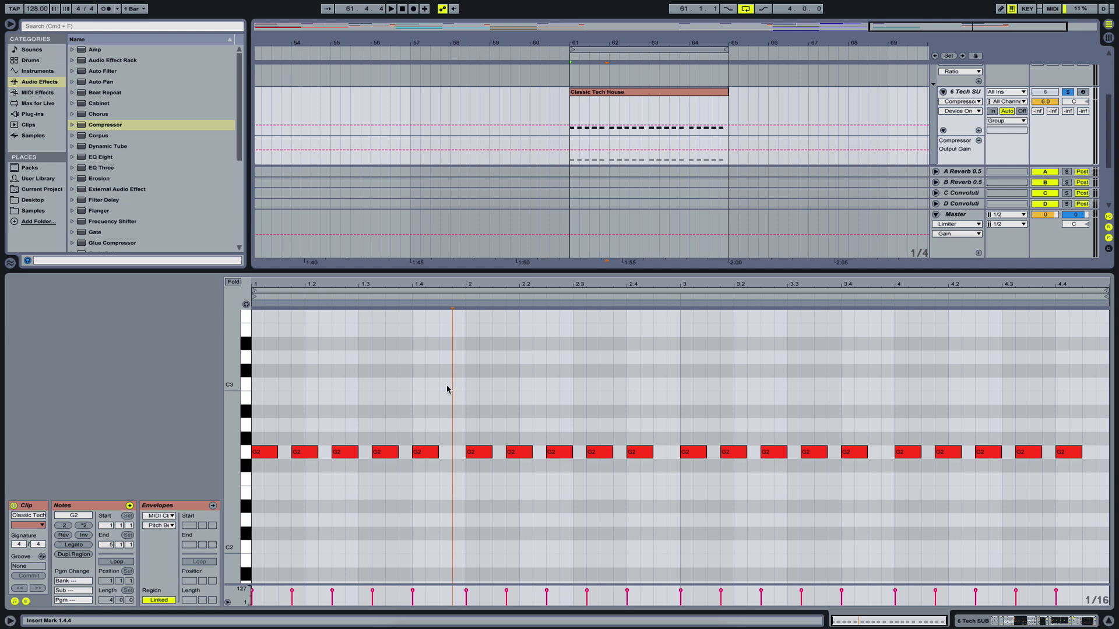
# Step: Move the Classic Tech House clip from the 6 Tech SUB track down to the 7 Operator track
pyautogui.click(976, 619)
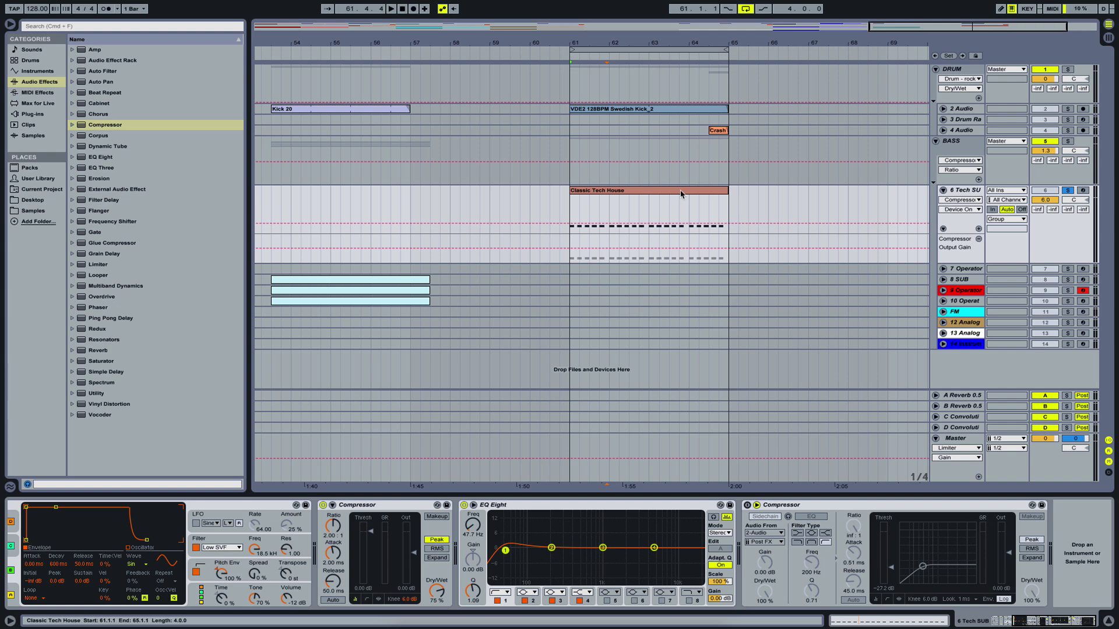
pyautogui.moveTo(682, 191); pyautogui.dragTo(684, 270)
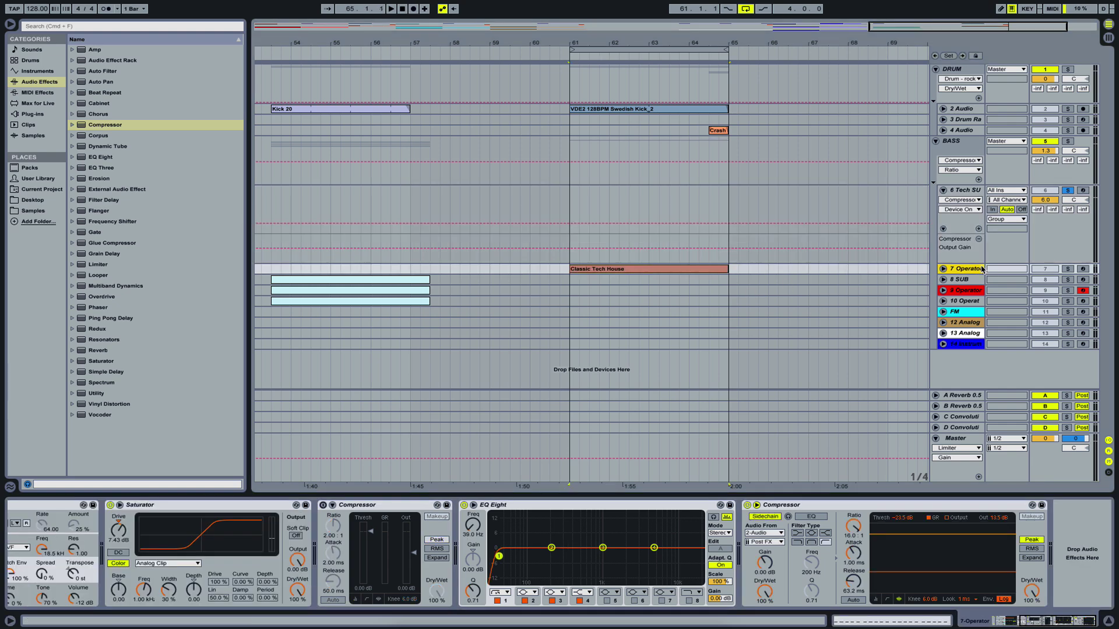
# Step: Turn off the Saturator, EQ Eight and sidechained Compressor on the 7 Operator track
pyautogui.hscroll(-5, 316, 589)
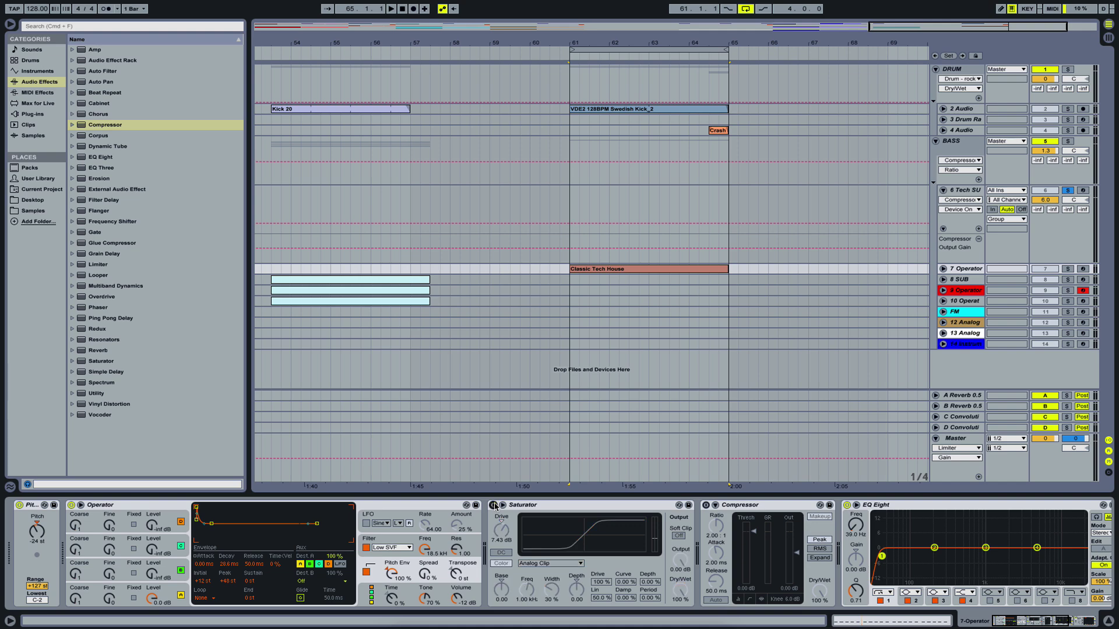
pyautogui.hscroll(5, 495, 507)
pyautogui.click(465, 505)
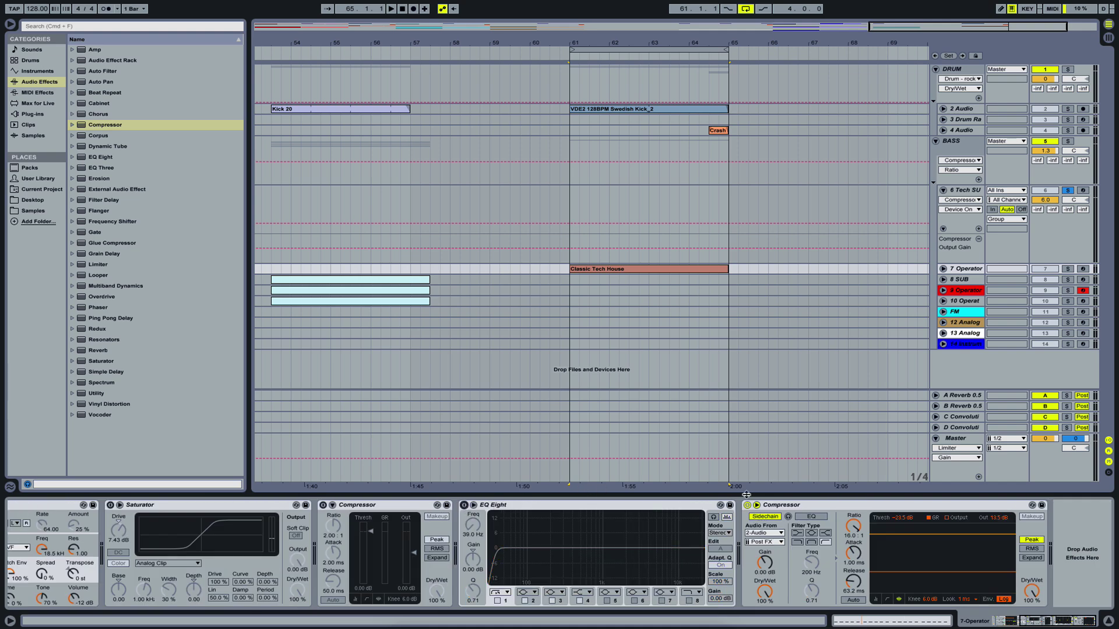
pyautogui.click(748, 505)
# Step: Replace the Operator instrument on track 7 with a fresh default Operator, placed between the Pitch device and Saturator
pyautogui.hscroll(-5, 574, 514)
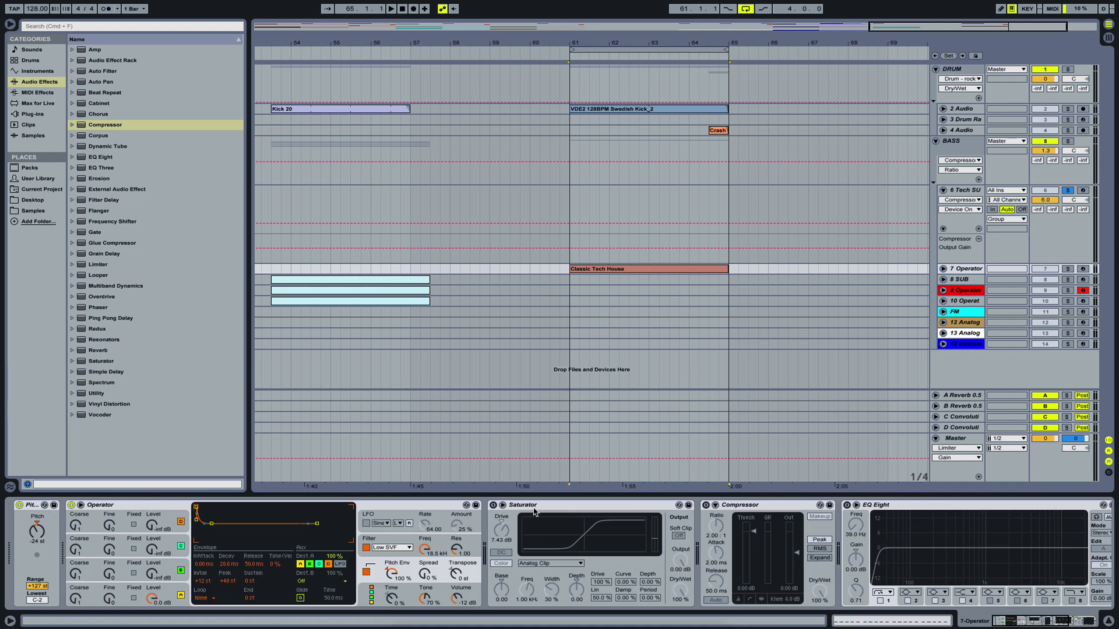
pyautogui.click(391, 505)
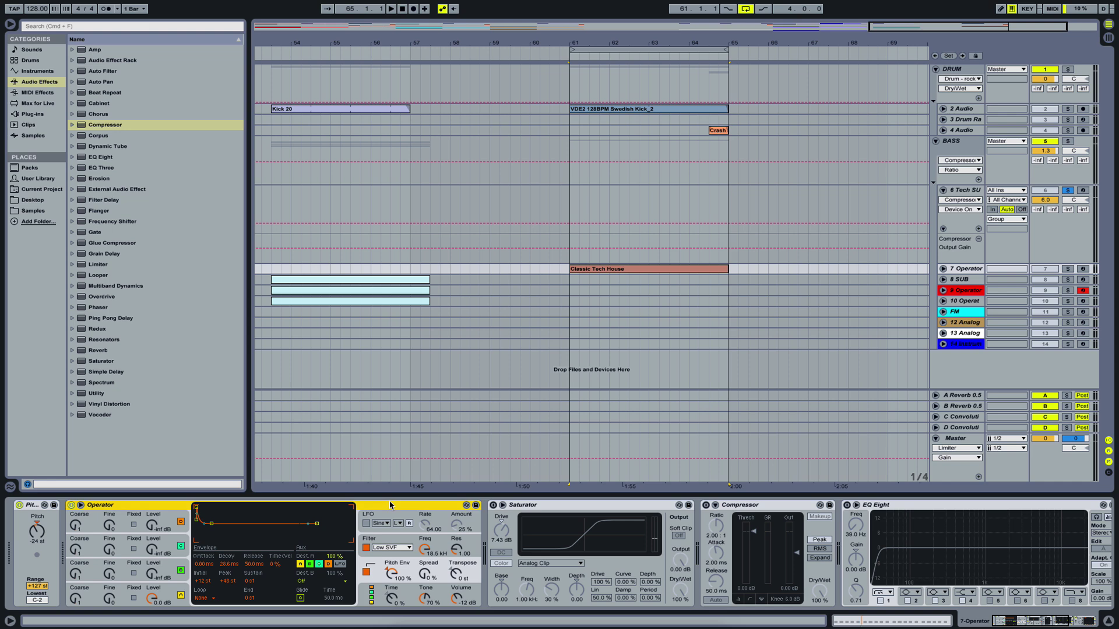
pyautogui.press('Delete')
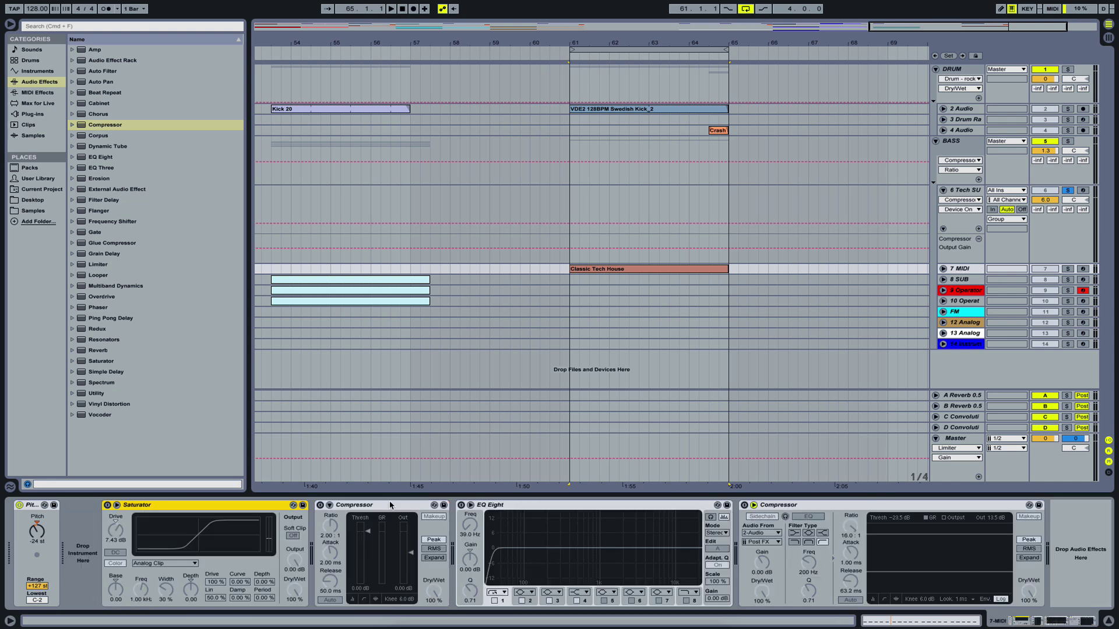
pyautogui.click(40, 73)
pyautogui.moveTo(119, 327); pyautogui.dragTo(84, 520)
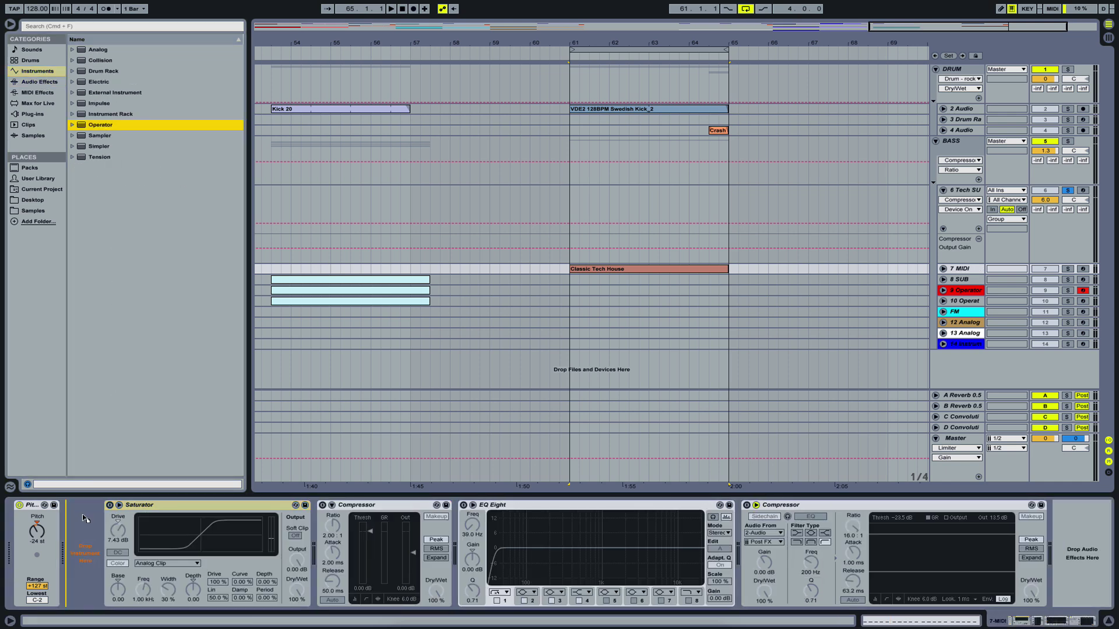
pyautogui.moveTo(86, 574); pyautogui.dragTo(124, 536)
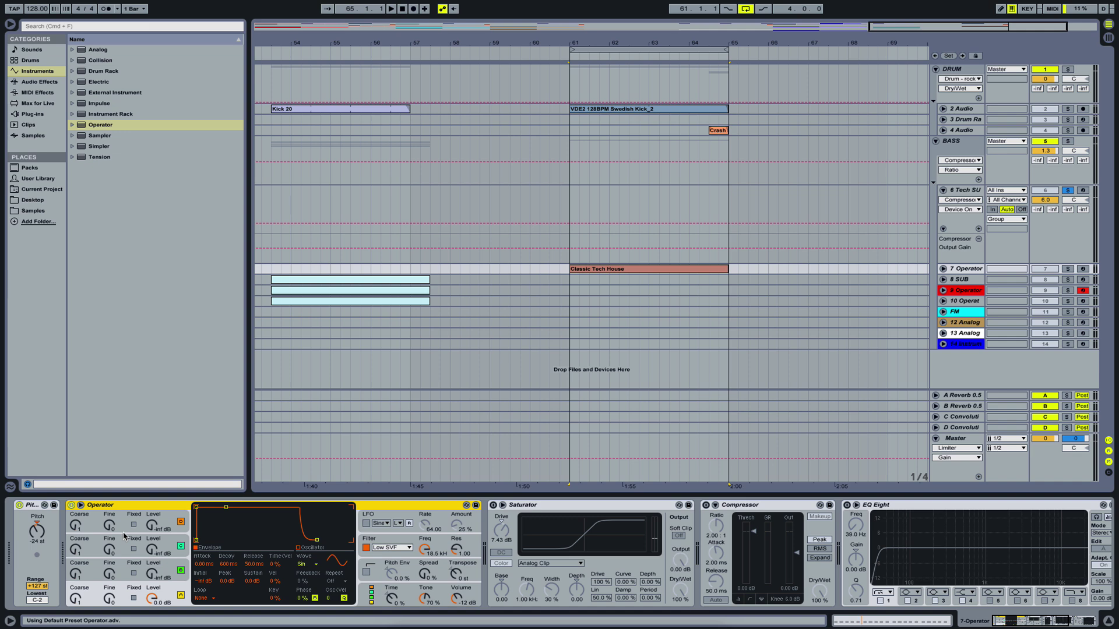
# Step: Solo the 7 Operator track during playback, unfold it and raise its volume to 5.1
pyautogui.press('space')
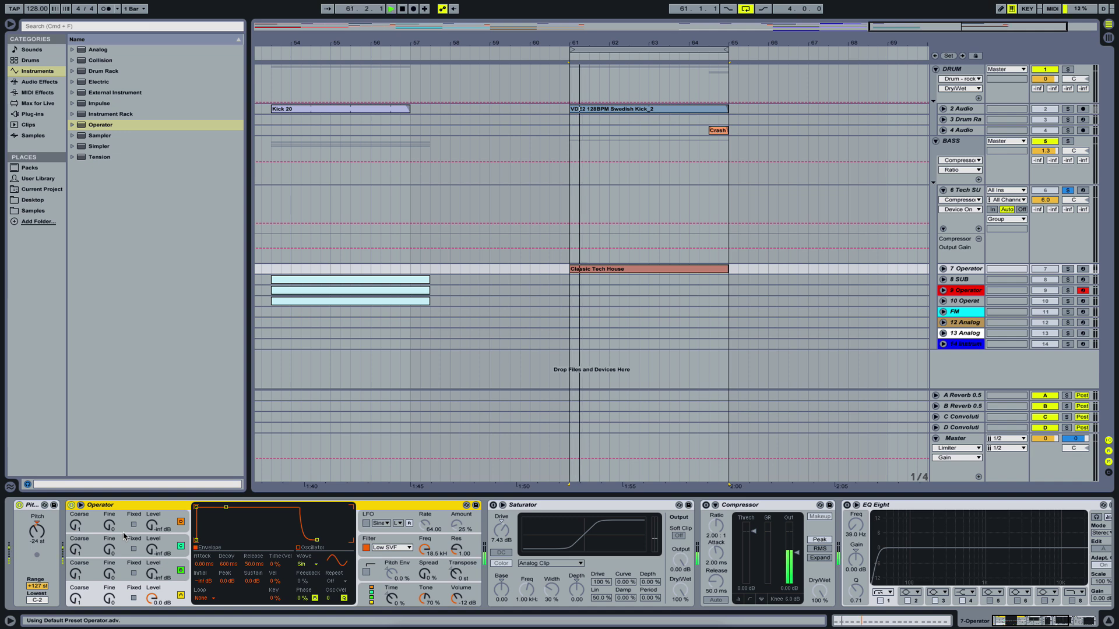
pyautogui.click(1068, 269)
pyautogui.click(943, 269)
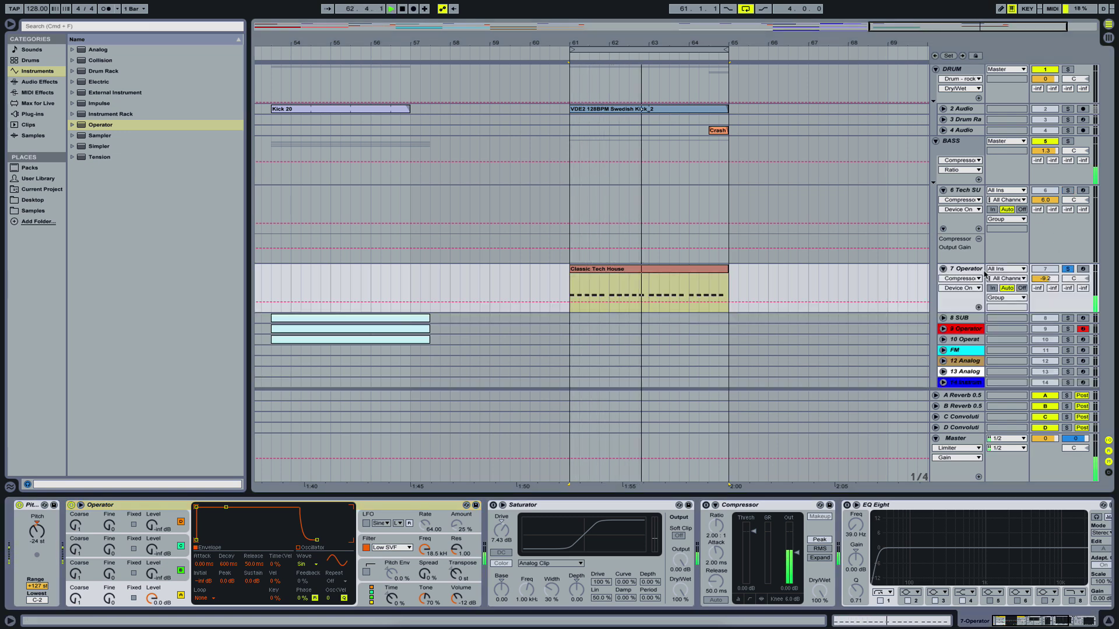
pyautogui.moveTo(1053, 281); pyautogui.dragTo(1053, 237)
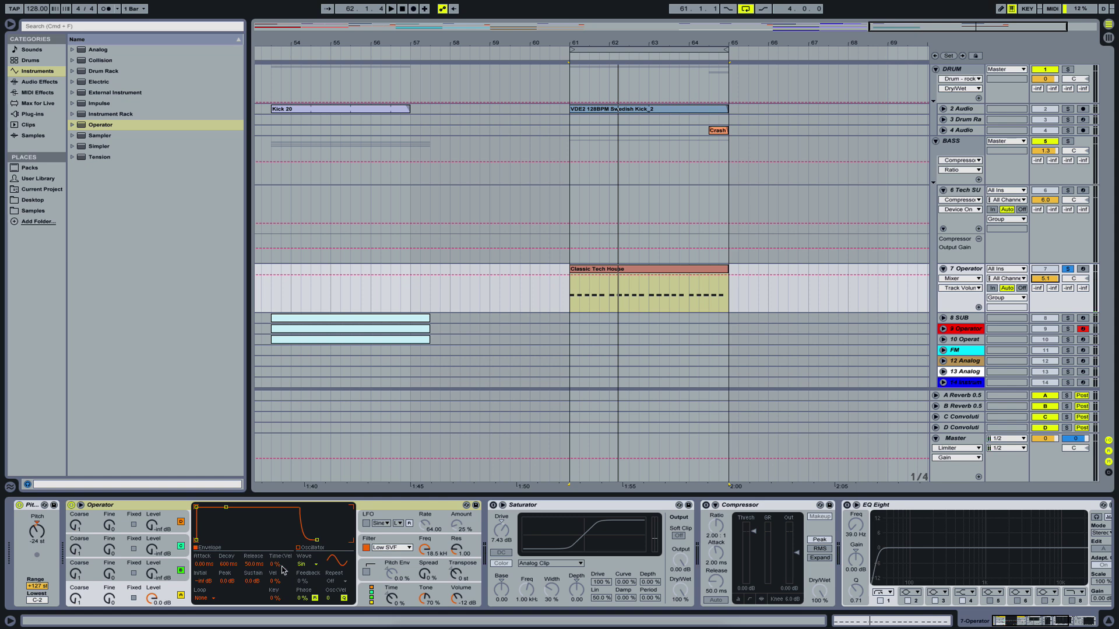
# Step: Enable Operator's pitch envelope, set its amount to 100% and play the bass line
pyautogui.click(367, 571)
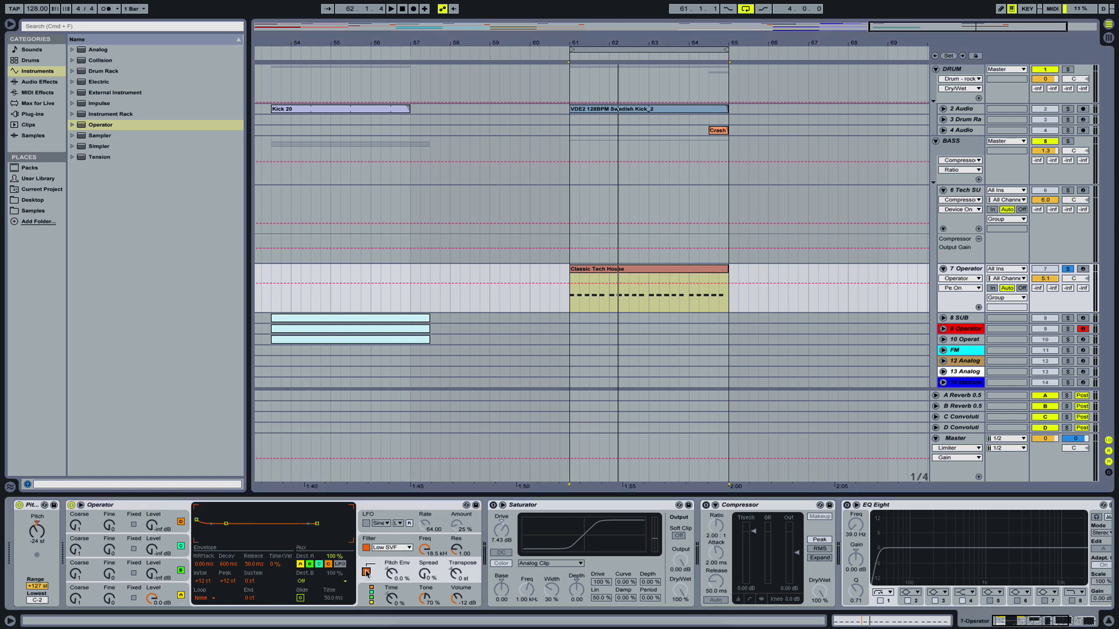
pyautogui.moveTo(396, 574); pyautogui.dragTo(396, 545)
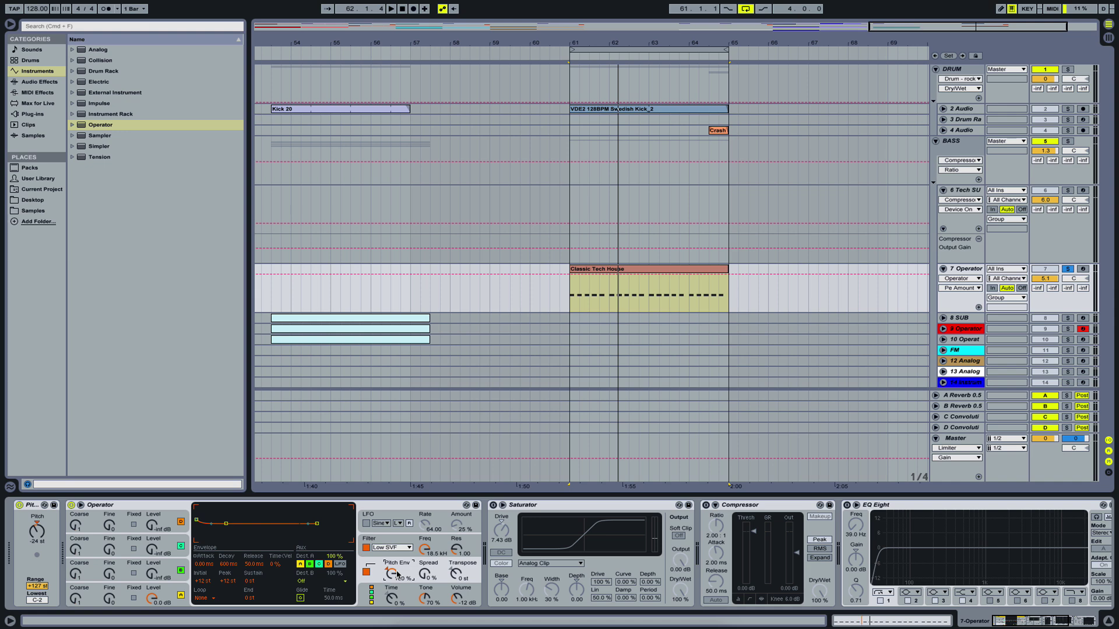
pyautogui.press('space')
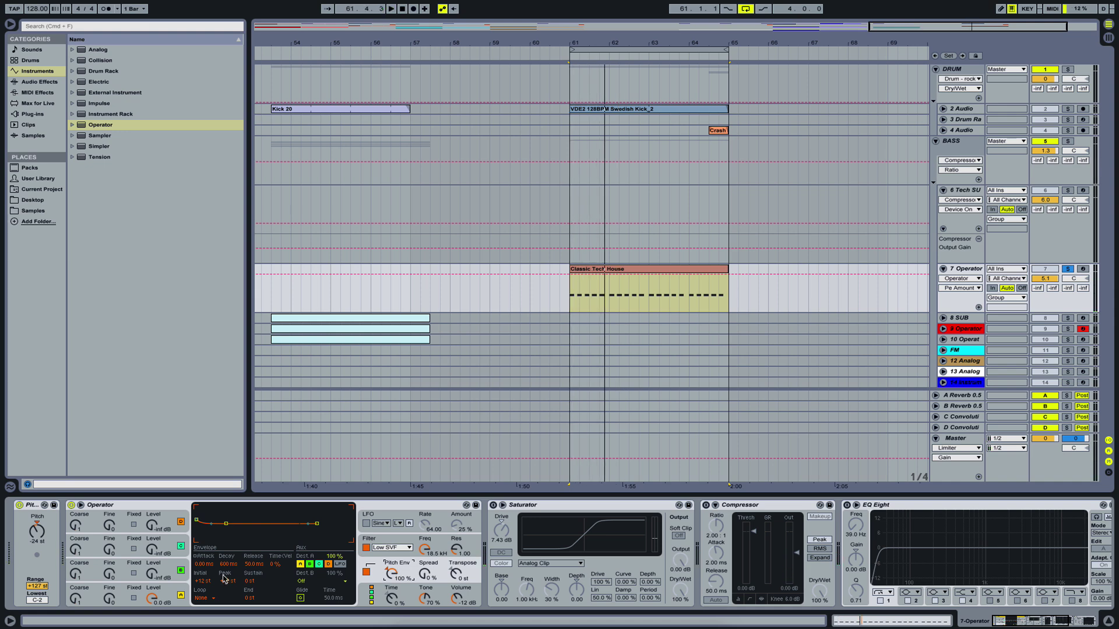
# Step: Shorten the pitch envelope's decay to about 24.1 ms and raise its peak to +25 st while listening
pyautogui.moveTo(231, 570)
pyautogui.mouseDown()
pyautogui.moveTo(230, 589)
pyautogui.moveTo(231, 574)
pyautogui.mouseUp()
pyautogui.press('space')
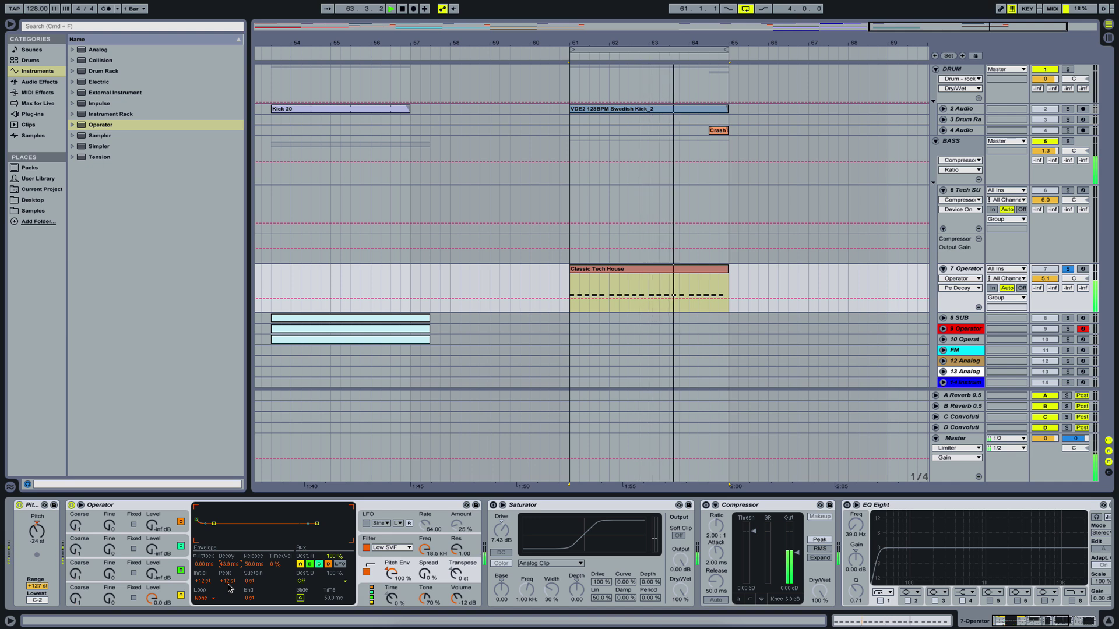
pyautogui.moveTo(229, 581)
pyautogui.mouseDown()
pyautogui.moveTo(229, 560)
pyautogui.moveTo(227, 578)
pyautogui.mouseUp()
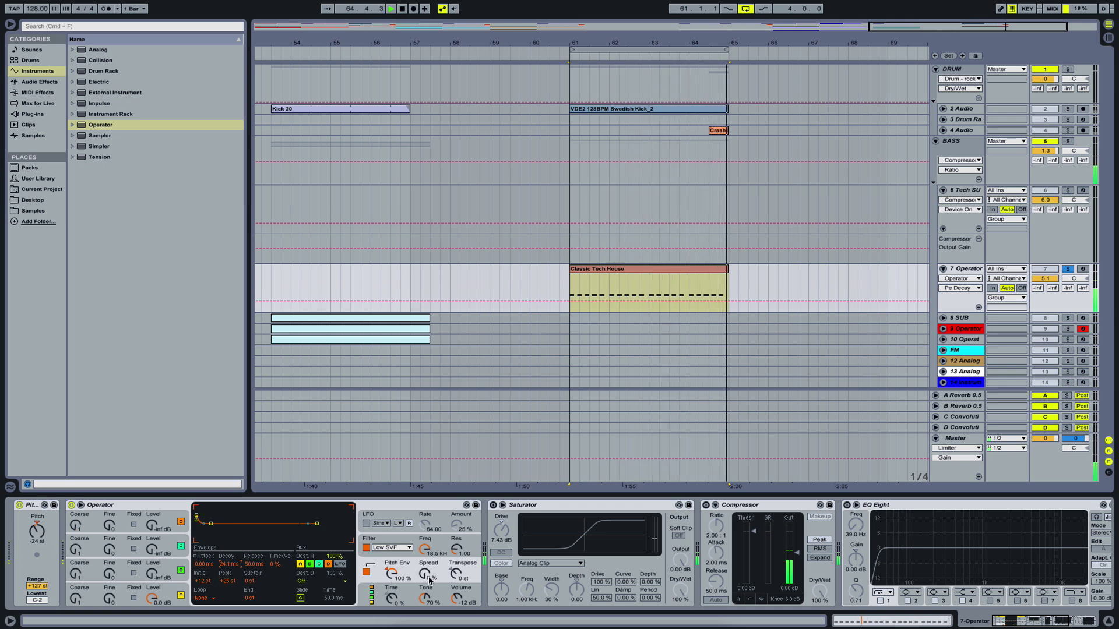
# Step: Turn on EQ Eight, enlarge its display and play the bass line to view its spectrum
pyautogui.click(163, 570)
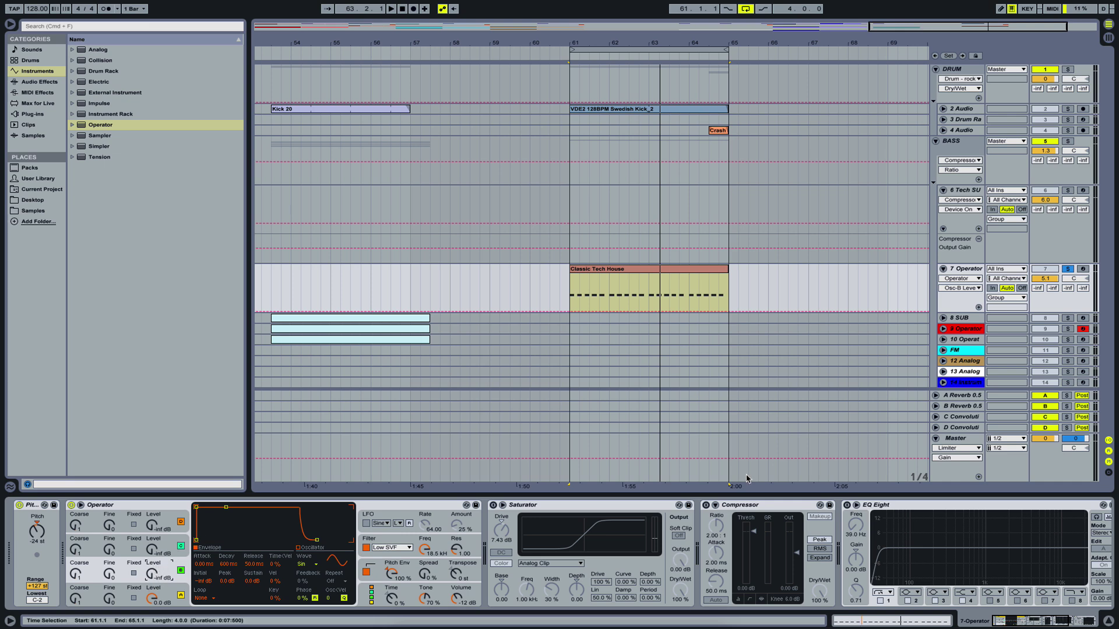
pyautogui.click(846, 505)
pyautogui.hscroll(2, 987, 564)
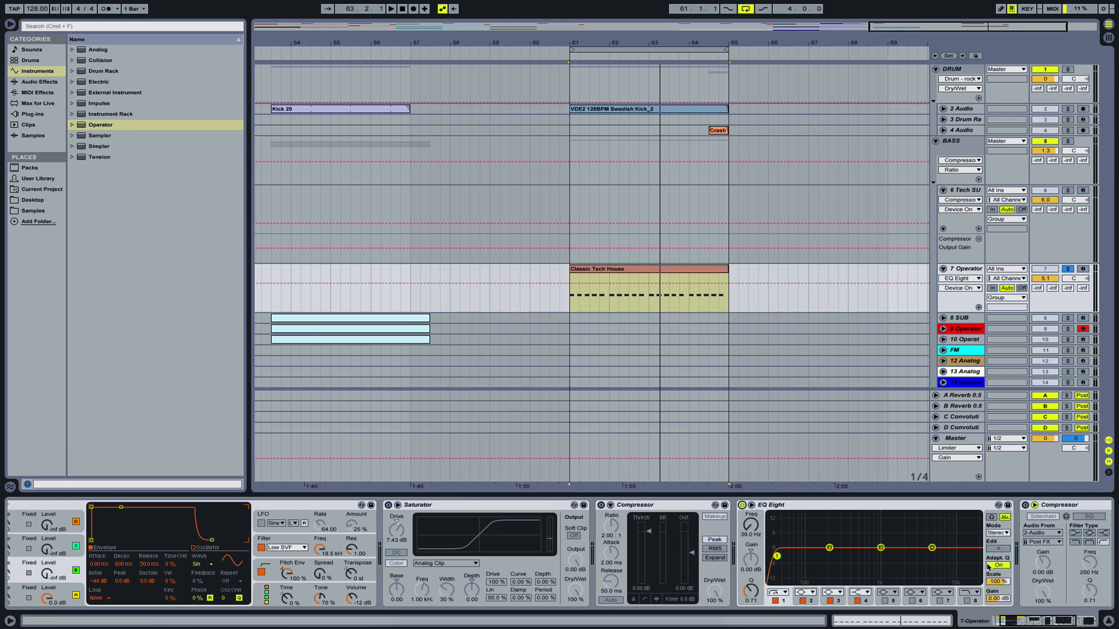
pyautogui.click(751, 506)
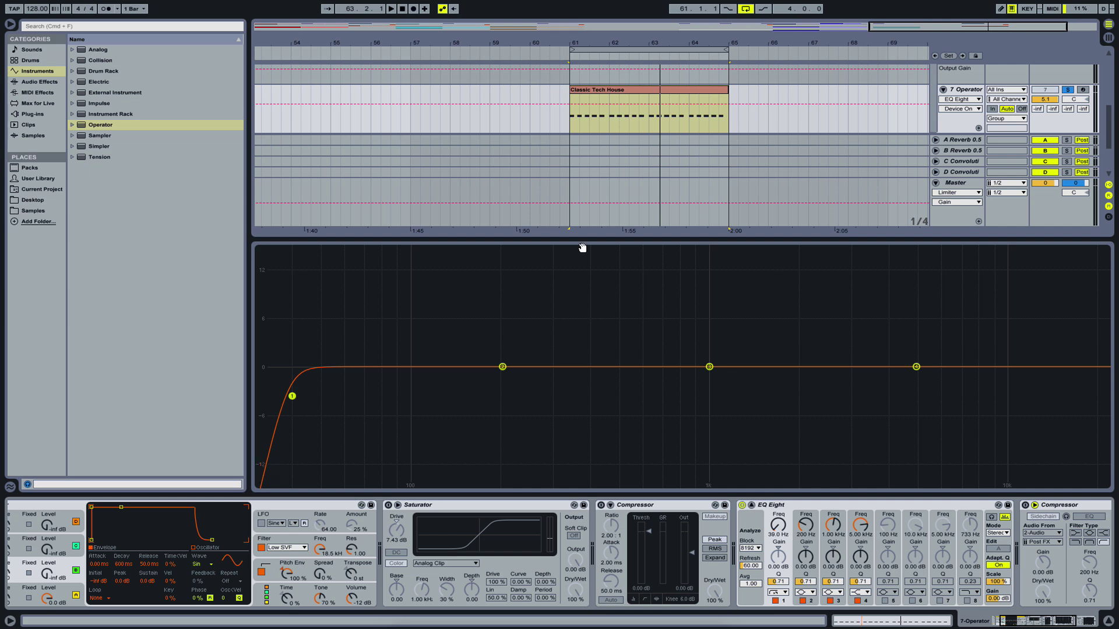
pyautogui.press('space')
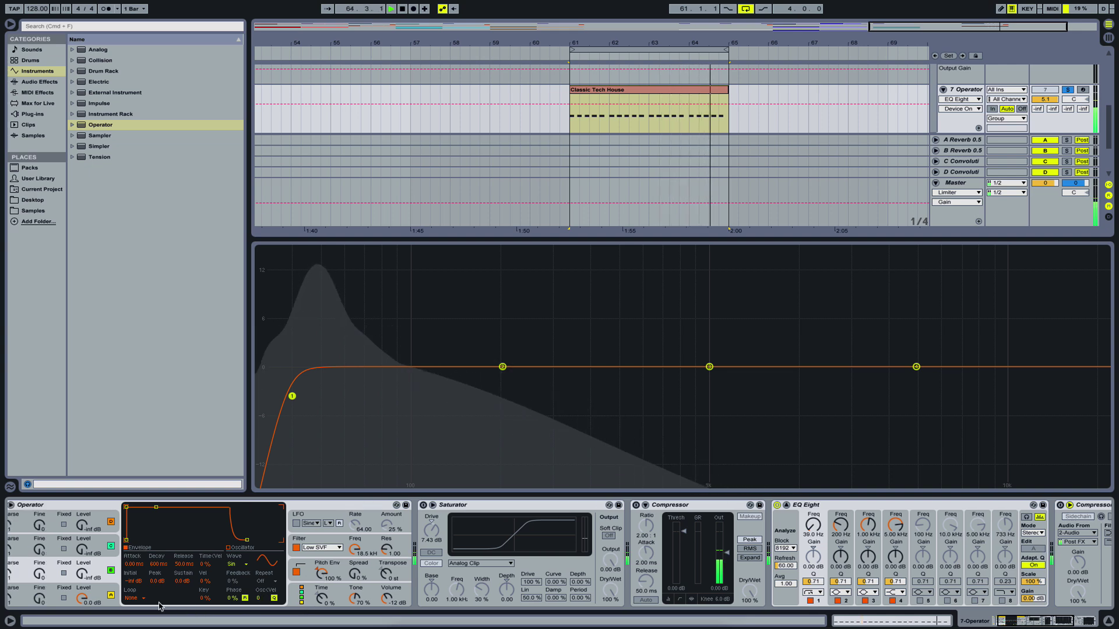
# Step: Bring in Operator's oscillator B and settle its level at -36 dB while listening
pyautogui.hscroll(-2, 159, 606)
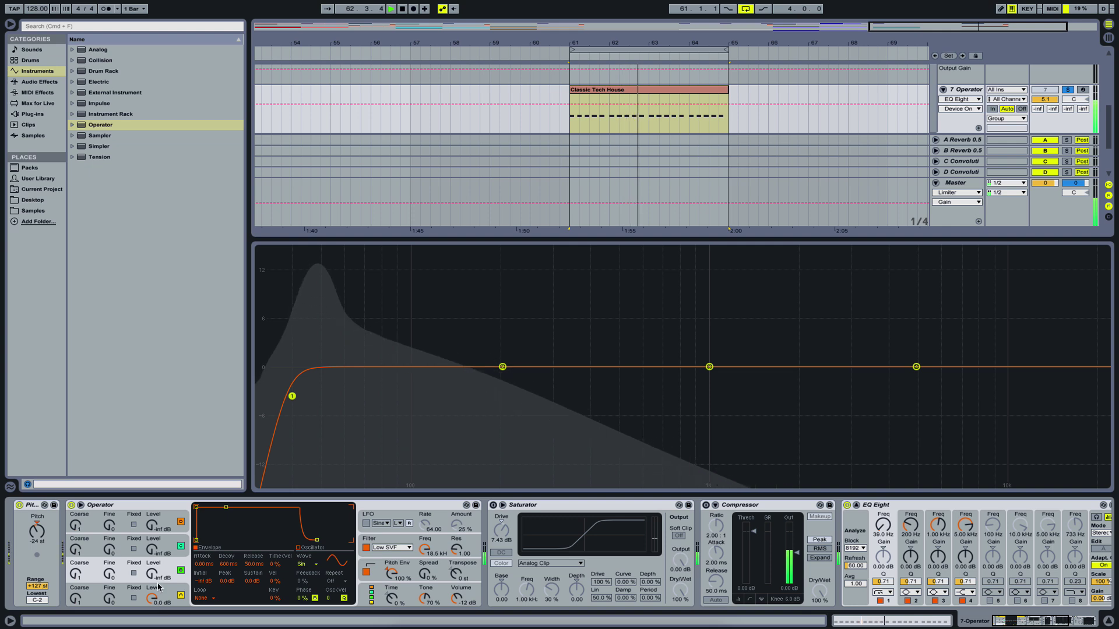
pyautogui.moveTo(153, 576); pyautogui.dragTo(154, 566)
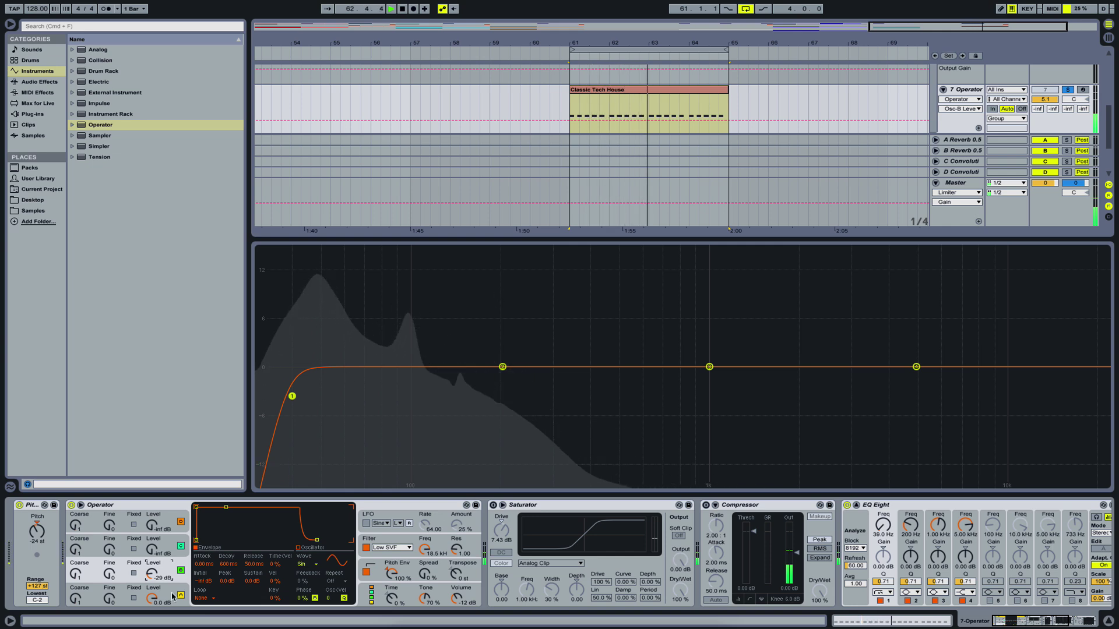
pyautogui.moveTo(149, 577); pyautogui.dragTo(149, 585)
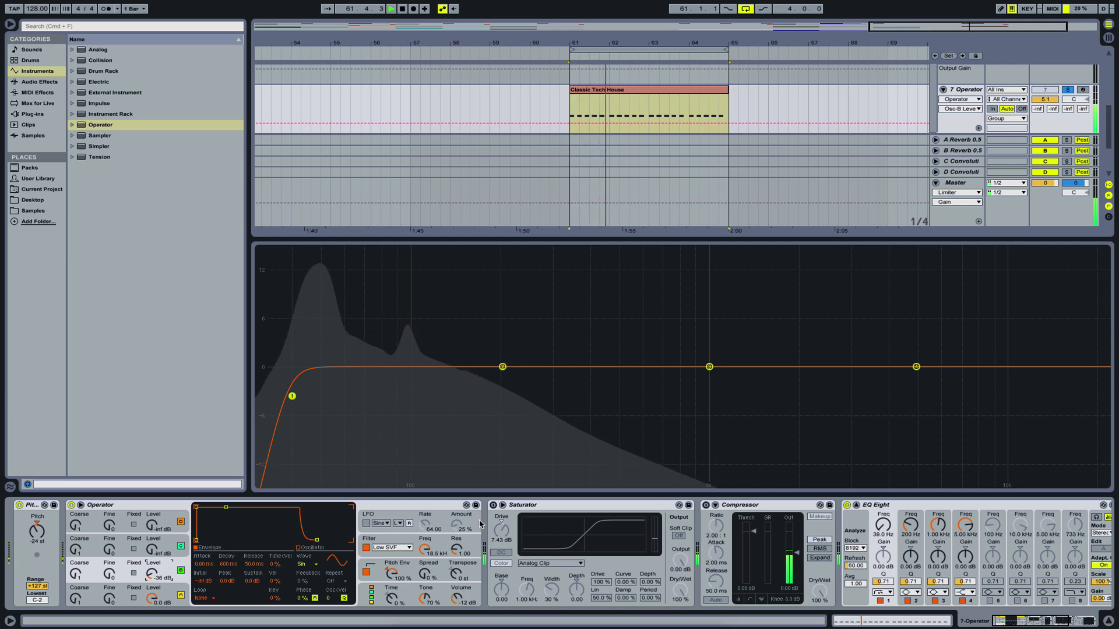
# Step: Turn on the Saturator with its drive at 12.6 dB and lower the 7 Operator track volume to -8.1 dB
pyautogui.click(494, 505)
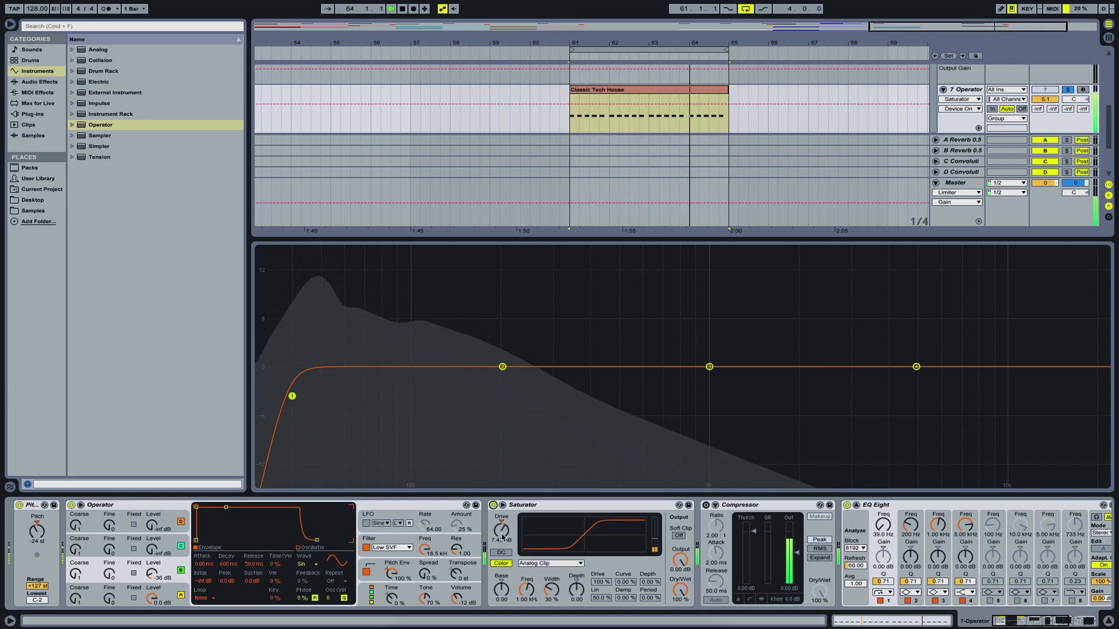
pyautogui.moveTo(501, 535); pyautogui.dragTo(501, 505)
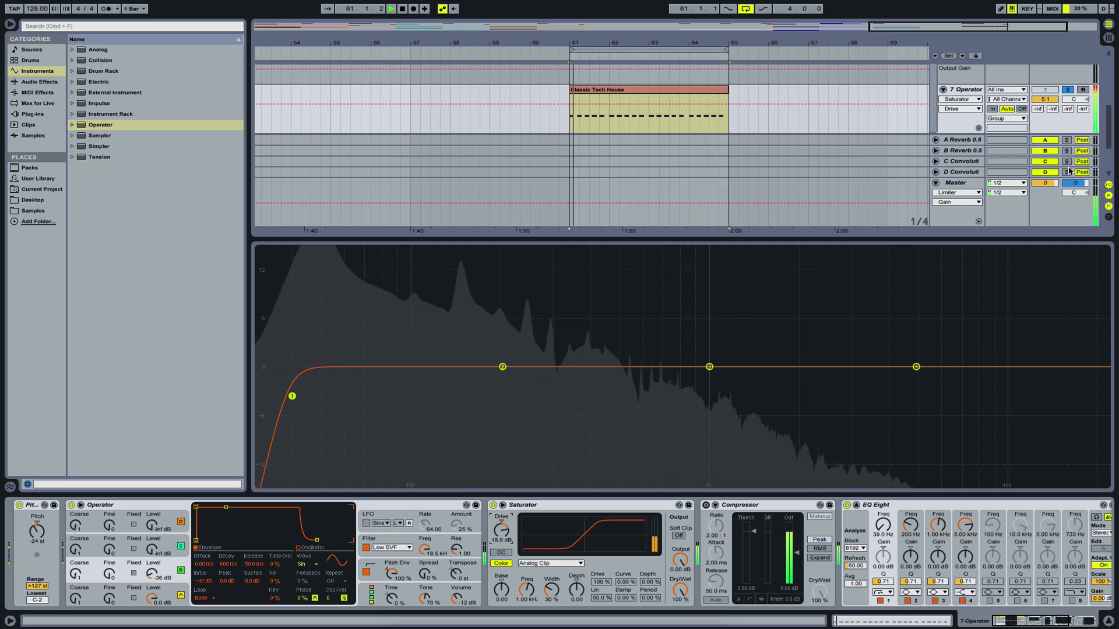
pyautogui.moveTo(1049, 104); pyautogui.dragTo(1049, 125)
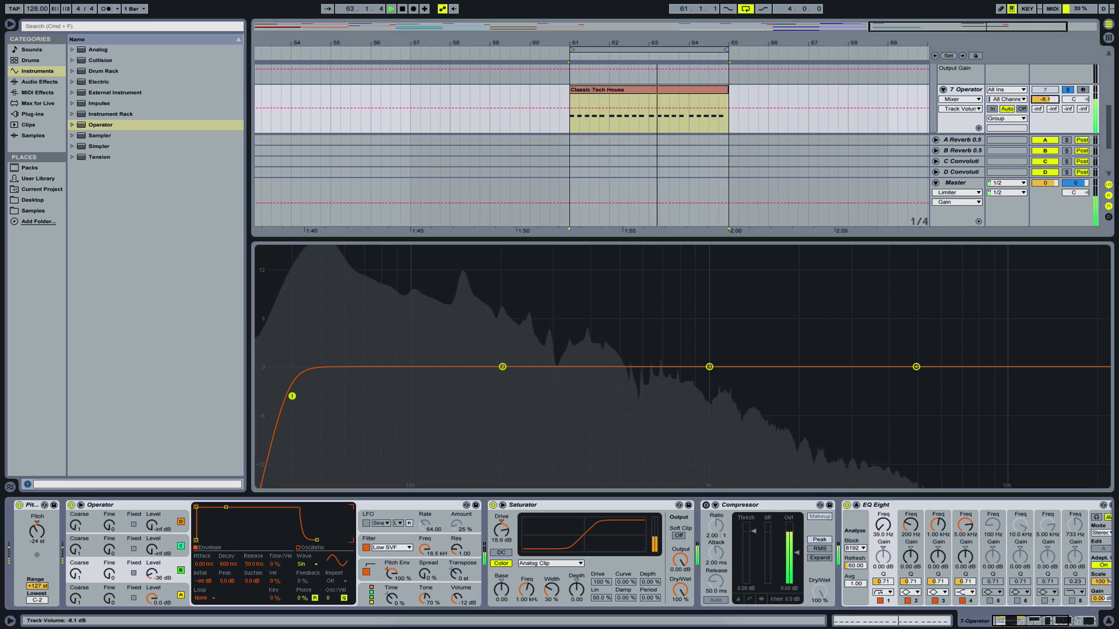
pyautogui.moveTo(504, 536); pyautogui.dragTo(504, 542)
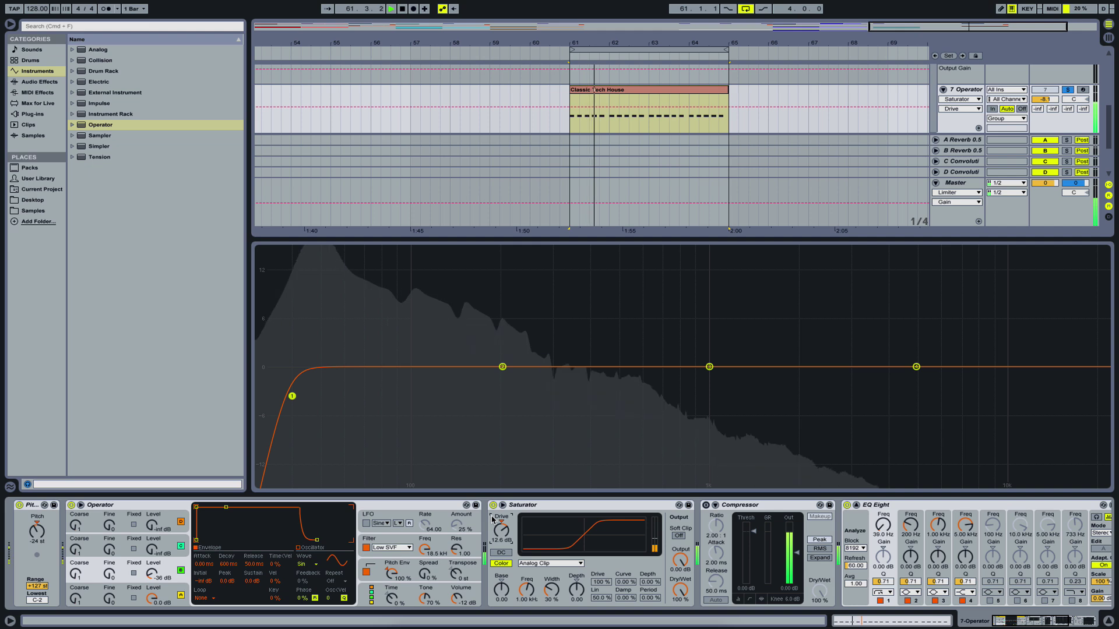
# Step: Sweep EQ Eight's band 1 low cut up to about 198 Hz, ending at 41.1 Hz
pyautogui.click(856, 506)
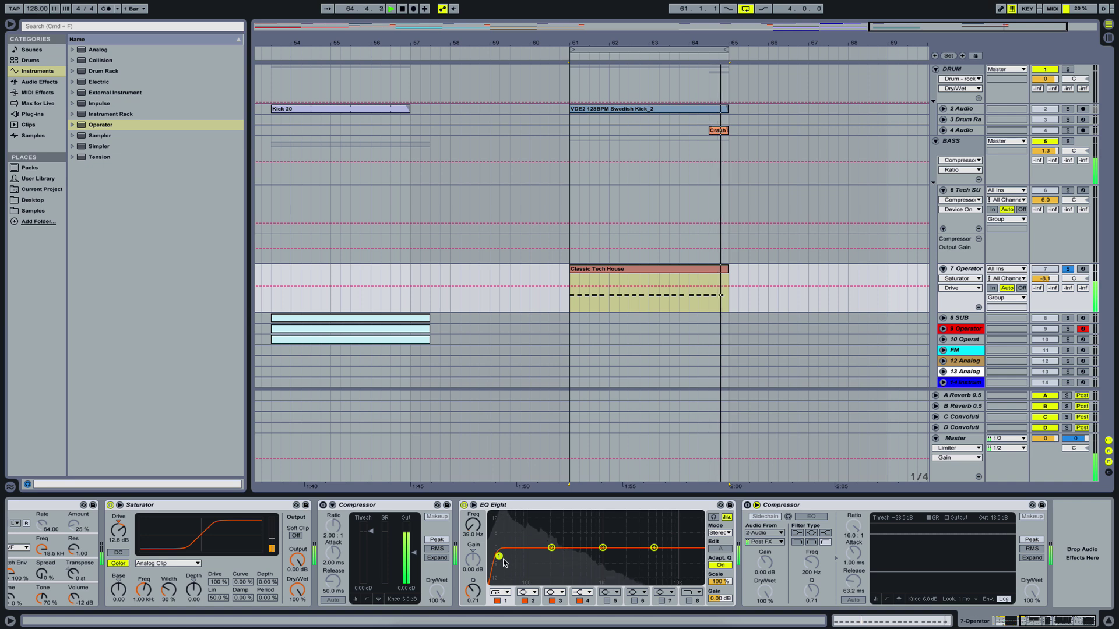
pyautogui.click(473, 505)
pyautogui.moveTo(503, 527); pyautogui.dragTo(503, 505)
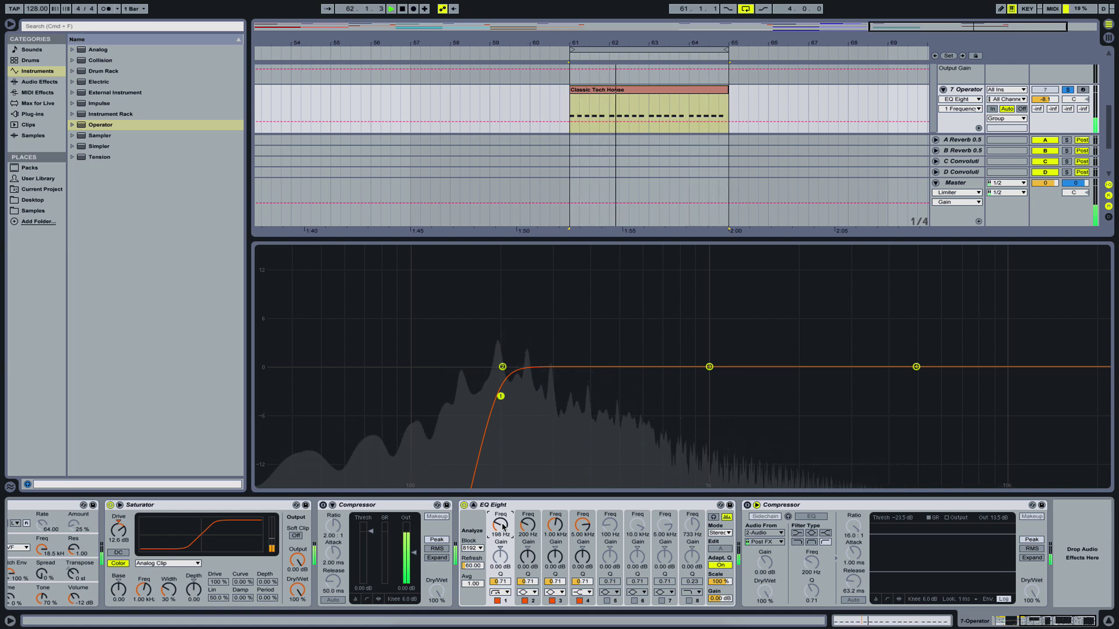
pyautogui.moveTo(503, 528); pyautogui.dragTo(503, 570)
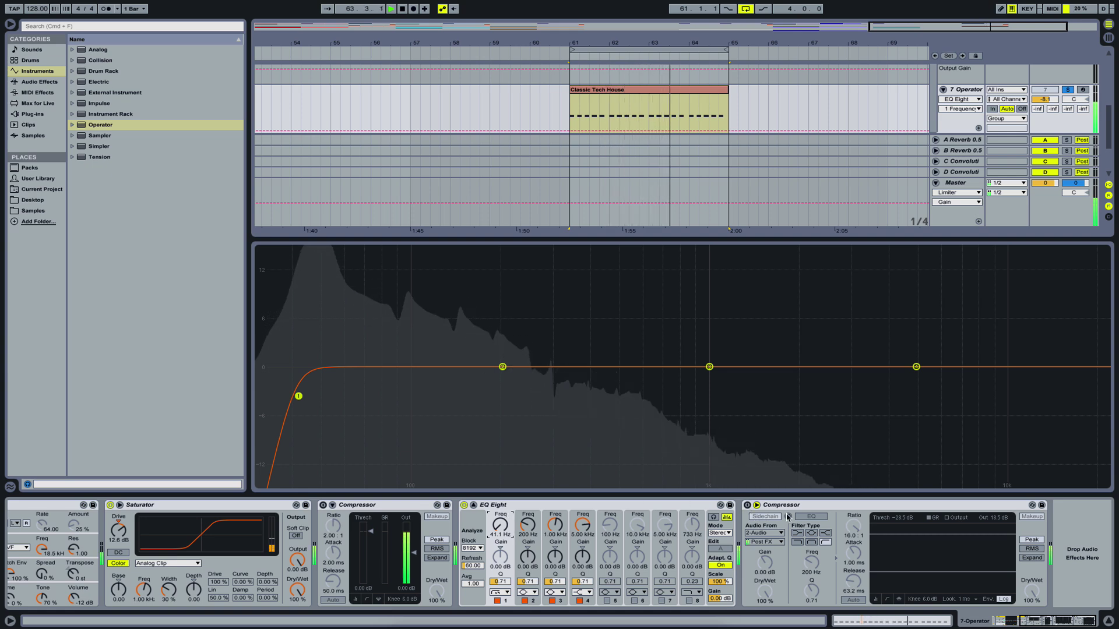
# Step: Turn on the sidechained Compressor after EQ Eight and reduce the 7 Operator track volume to -15.5 dB
pyautogui.click(747, 506)
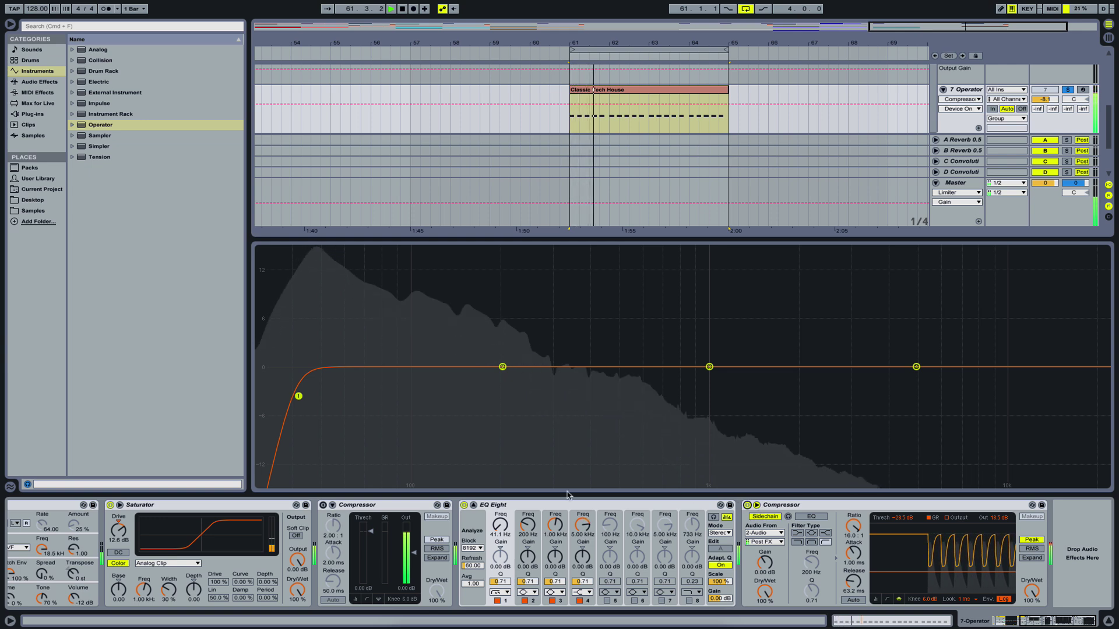
pyautogui.click(473, 505)
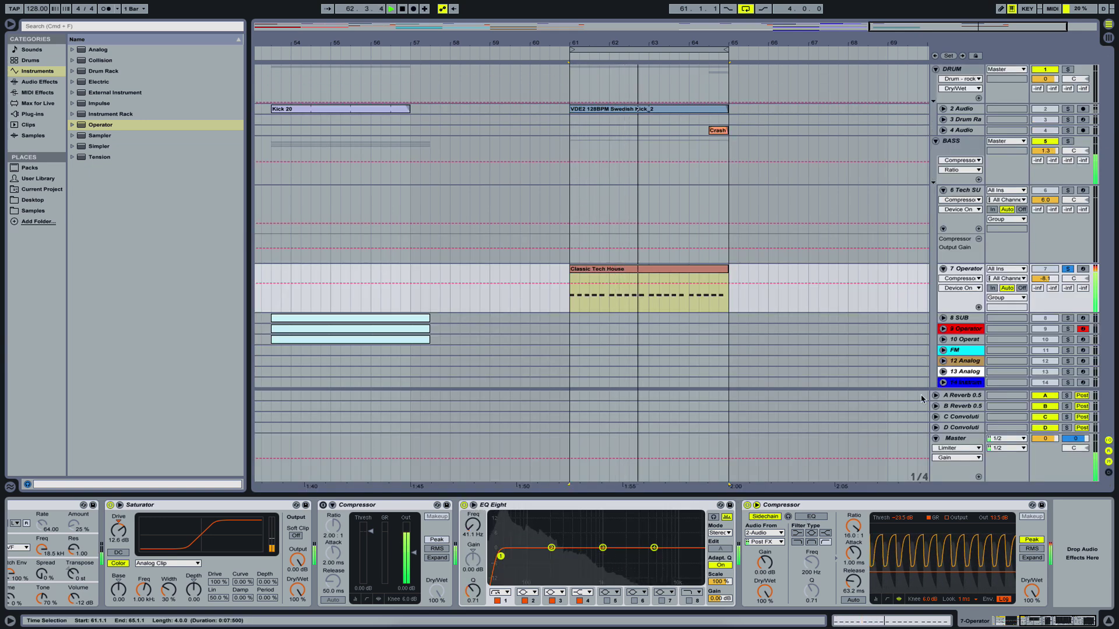
pyautogui.hscroll(2, 921, 398)
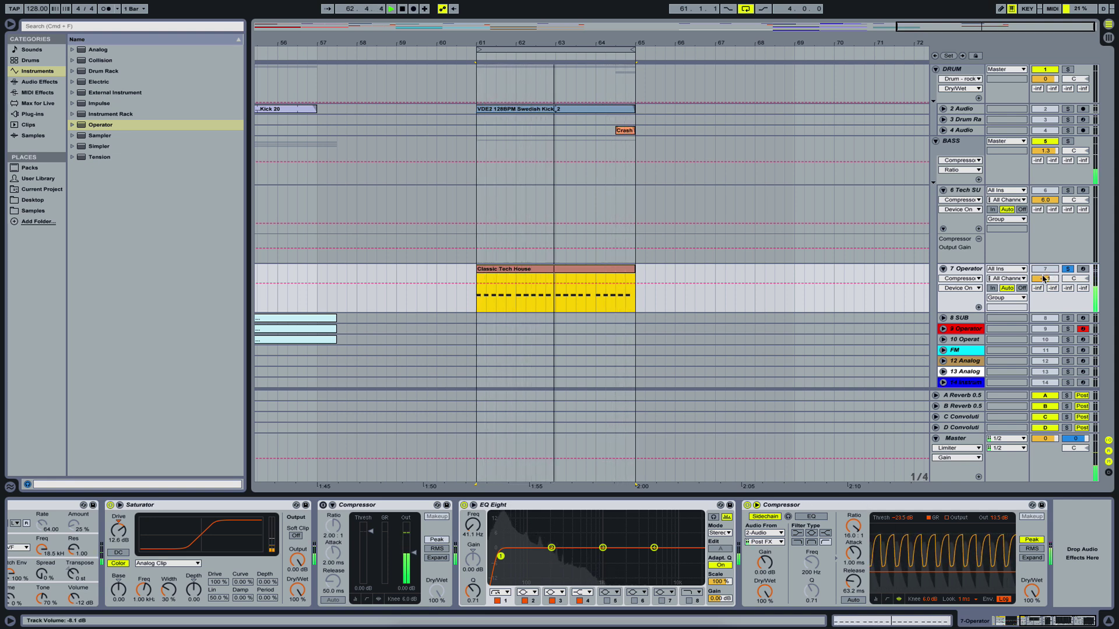
pyautogui.moveTo(1043, 279); pyautogui.dragTo(1043, 302)
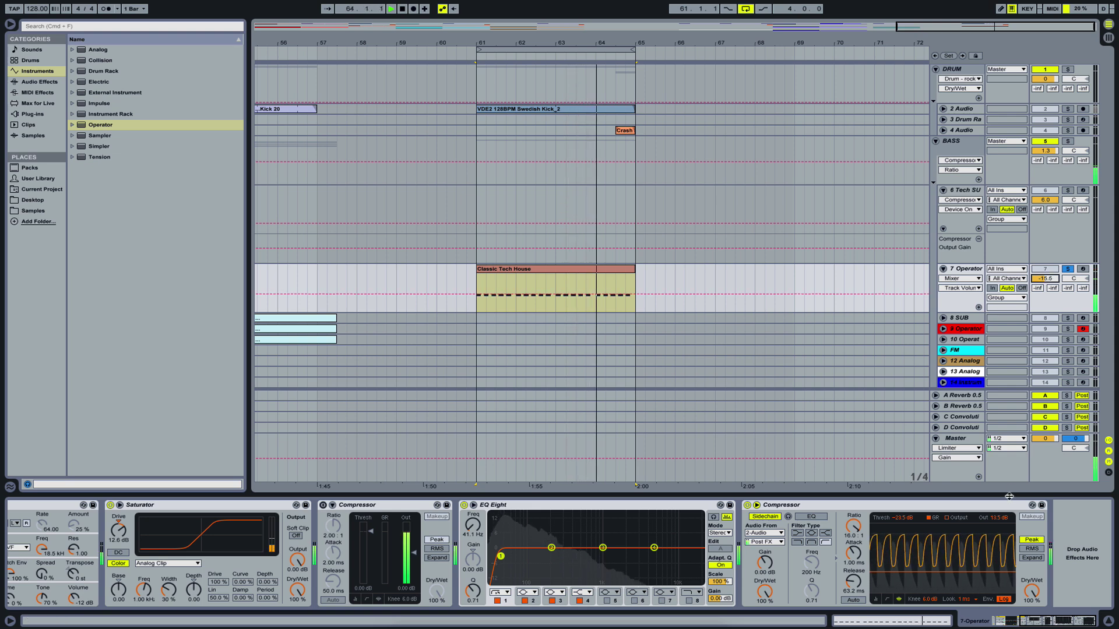
# Step: Lower the sidechained Compressor's output gain to about -1 dB and set the 7 Operator track volume to -3.8 dB
pyautogui.click(887, 599)
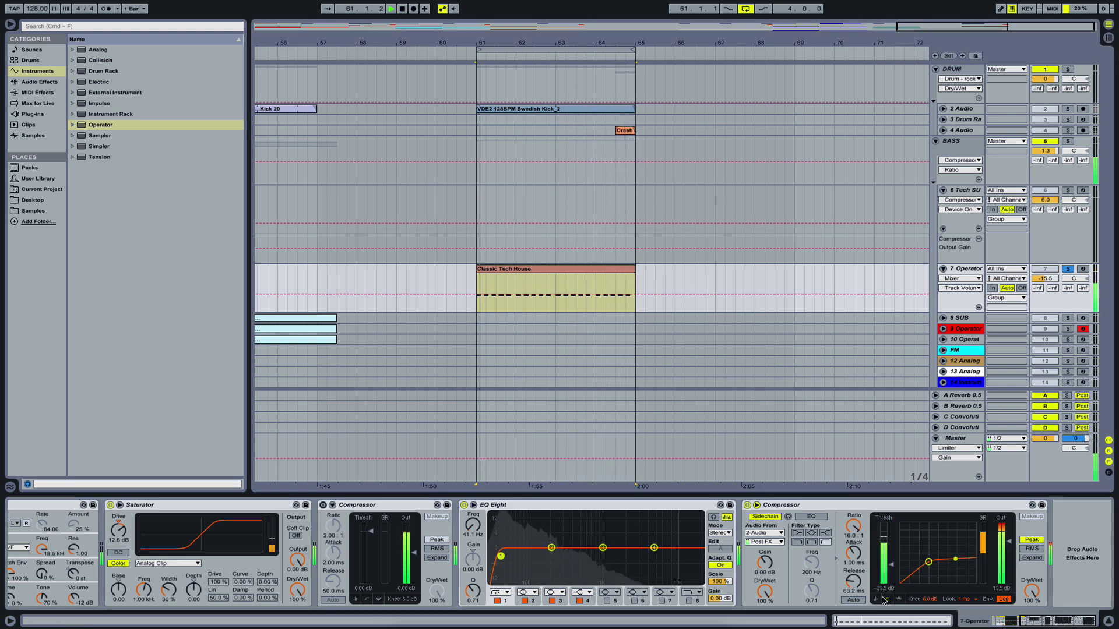
pyautogui.click(1032, 517)
pyautogui.moveTo(1009, 543); pyautogui.dragTo(1009, 553)
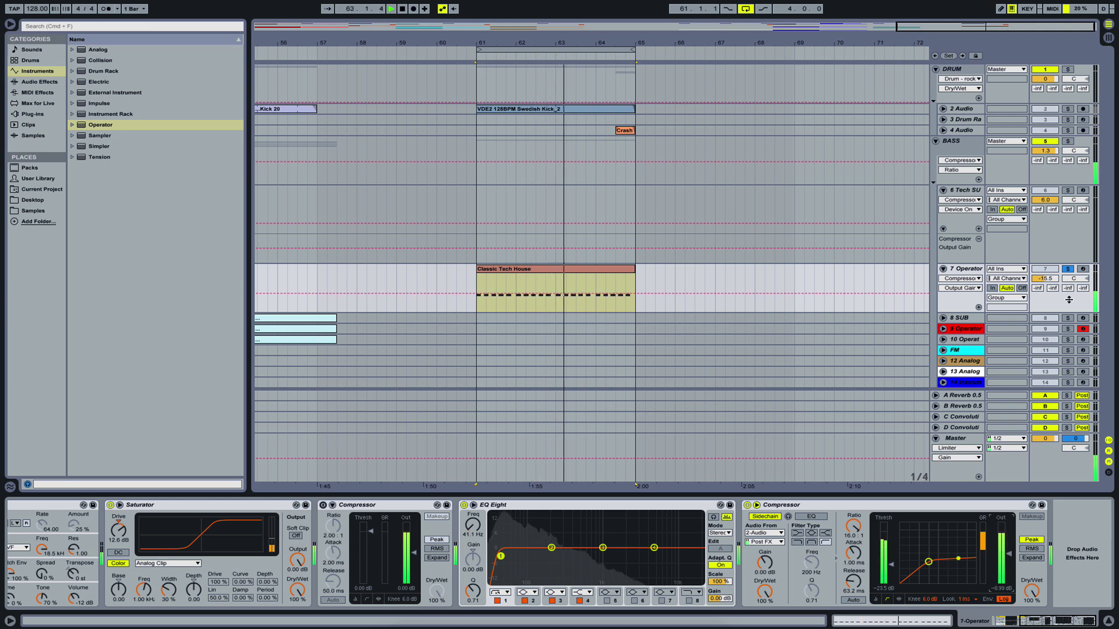
pyautogui.moveTo(1045, 279); pyautogui.dragTo(1045, 274)
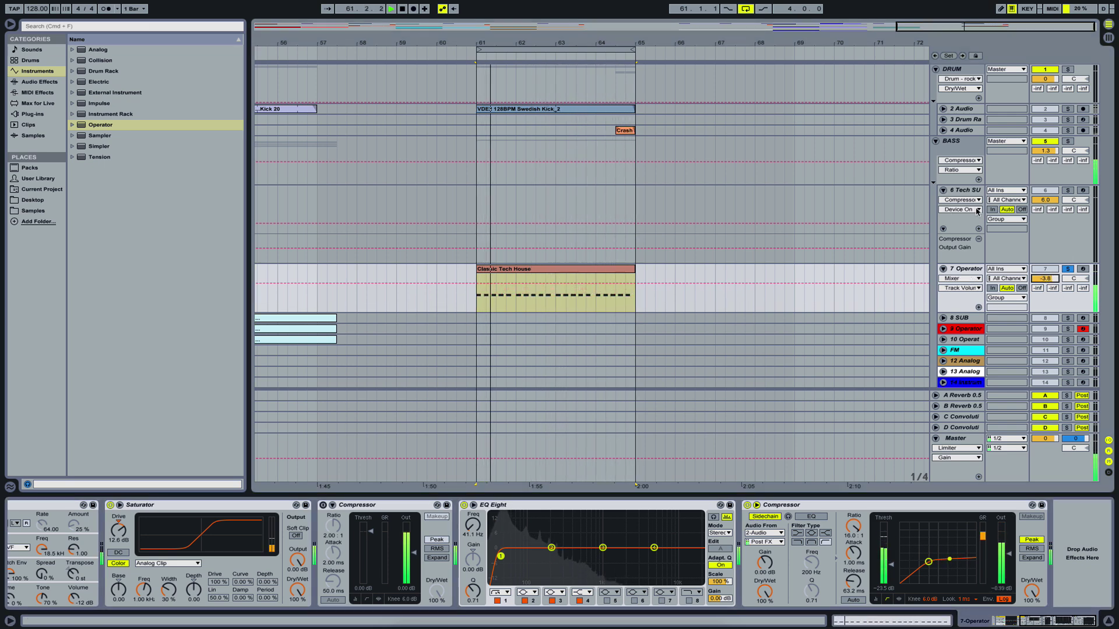
# Step: Duplicate the sidechained Compressor while hearing the bass in the full mix, and solo the 7 Operator track again
pyautogui.click(1066, 269)
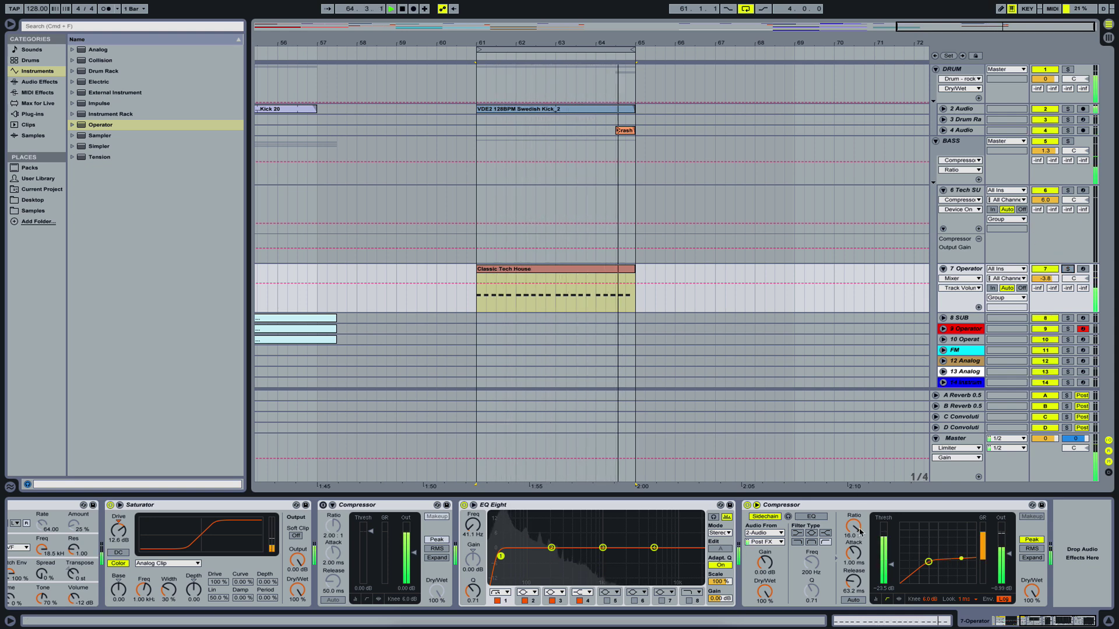
pyautogui.click(842, 507)
pyautogui.press('super+d')
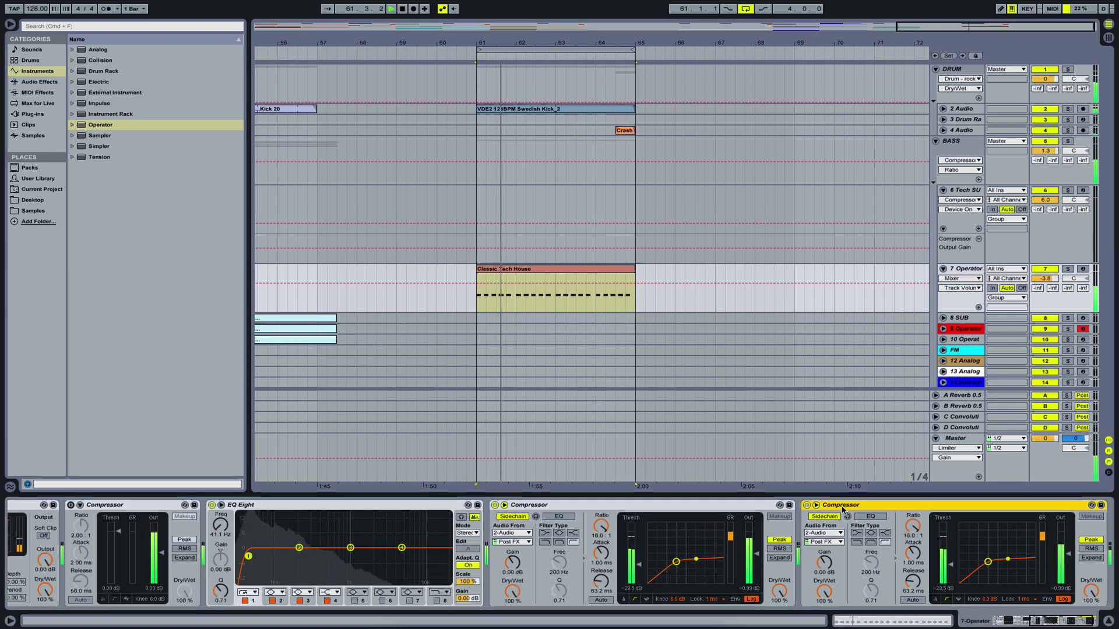
pyautogui.click(1067, 269)
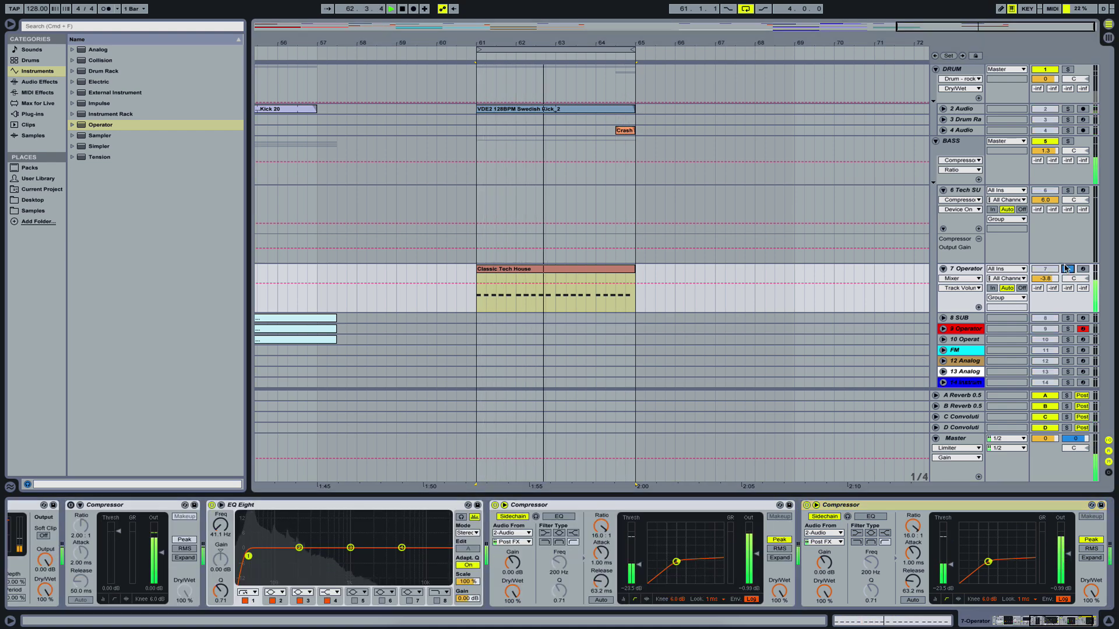
# Step: Reduce the Saturator's drive to 7.43 dB
pyautogui.hscroll(-5, 497, 604)
pyautogui.scroll(3, 497, 602)
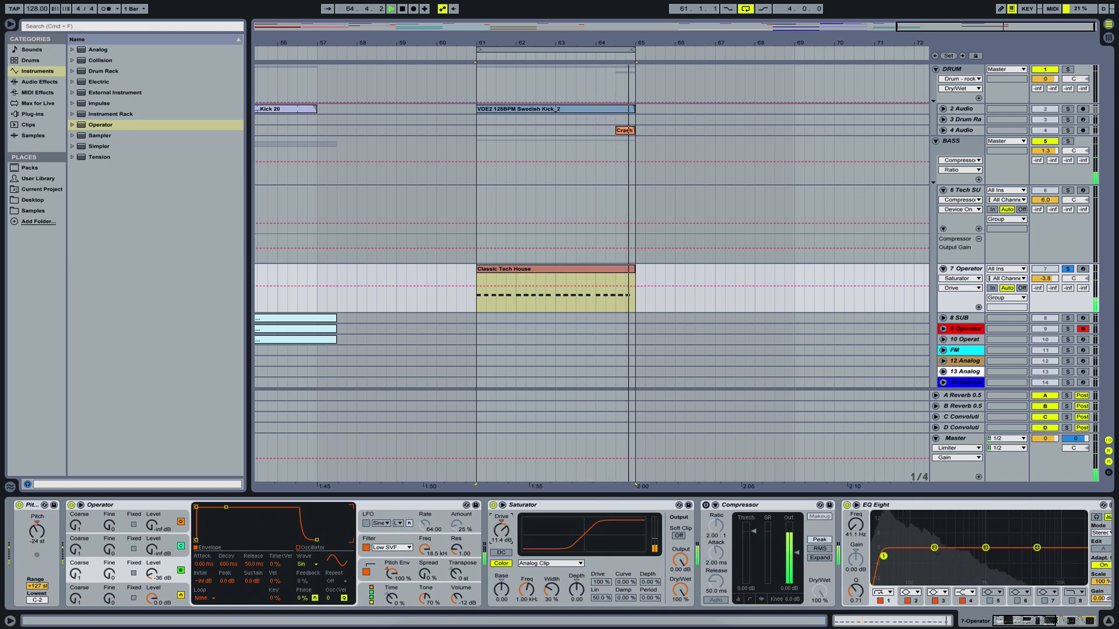
pyautogui.moveTo(492, 529); pyautogui.dragTo(491, 545)
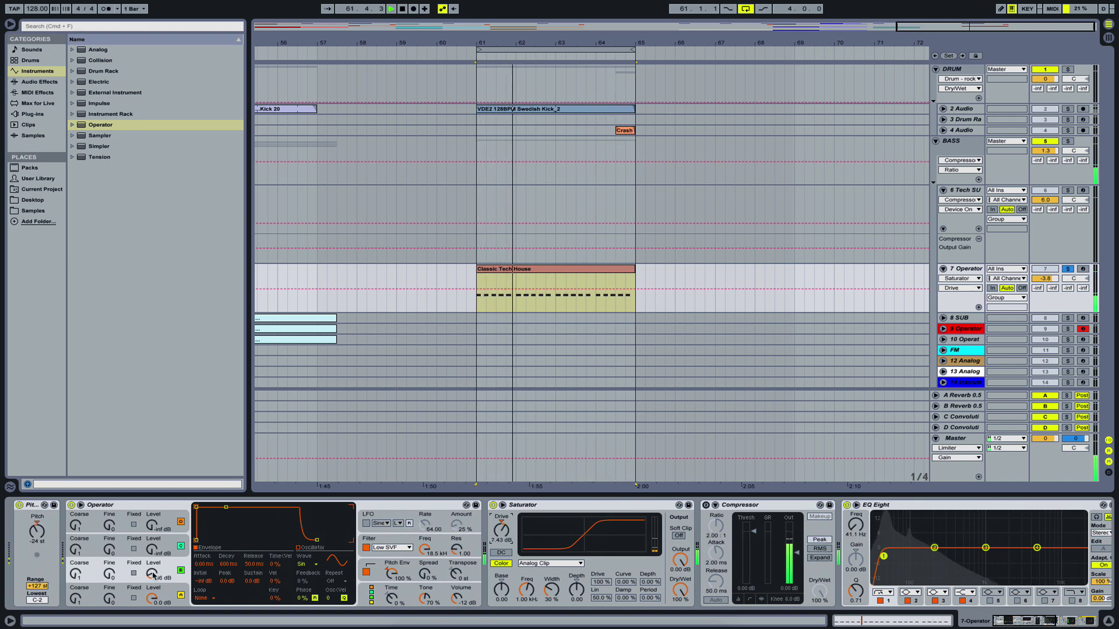
# Step: Set Operator's oscillator B level to -37 dB and shorten the pitch envelope's decay to 15.7 ms
pyautogui.moveTo(152, 574); pyautogui.dragTo(152, 577)
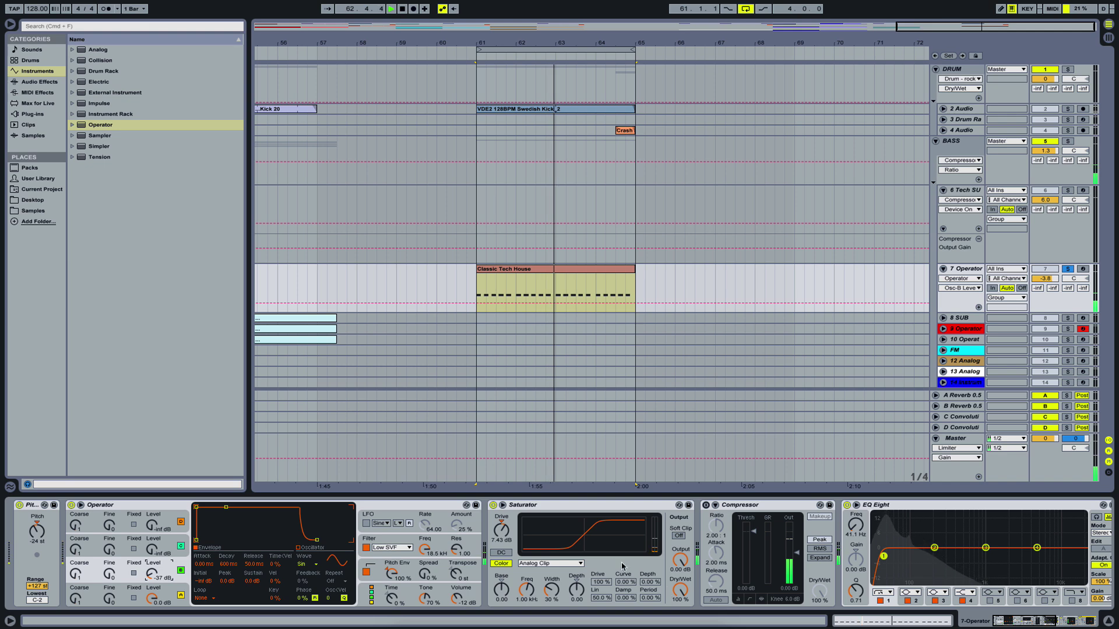
pyautogui.click(392, 574)
pyautogui.moveTo(229, 564); pyautogui.dragTo(229, 574)
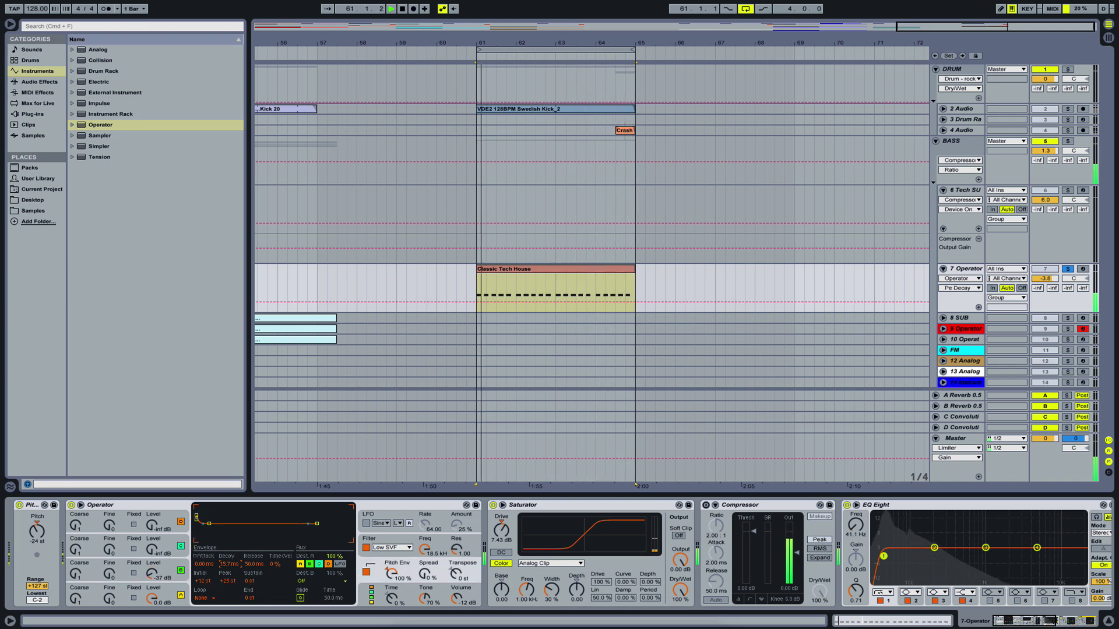
# Step: Unsolo the 7 Operator track and raise its volume to -1.4 dB in the mix
pyautogui.click(1067, 270)
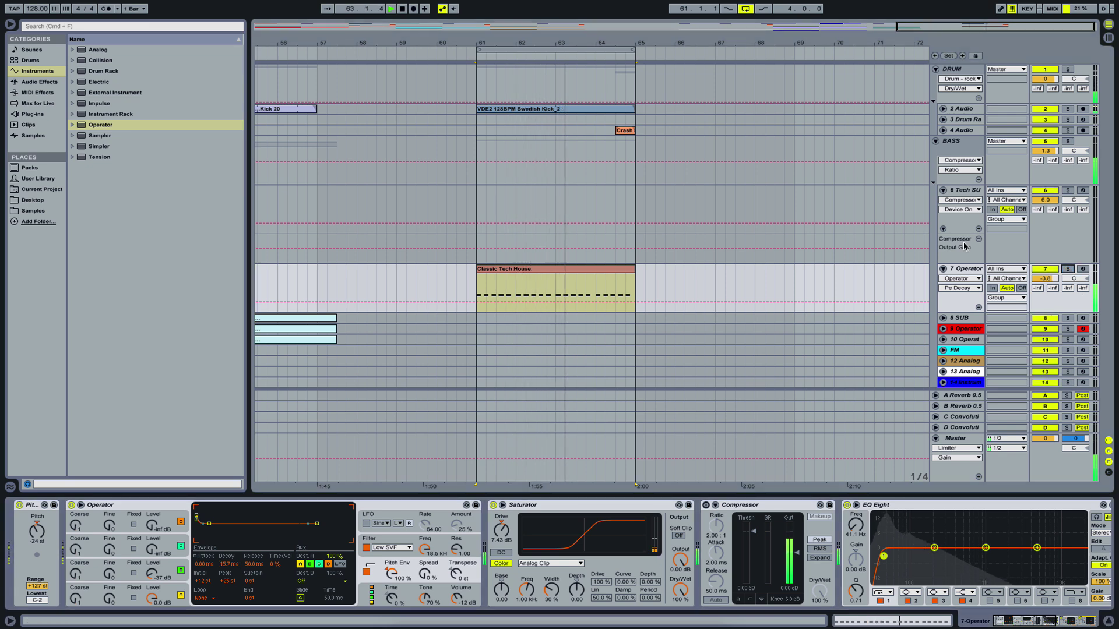
pyautogui.moveTo(1028, 278); pyautogui.dragTo(1028, 268)
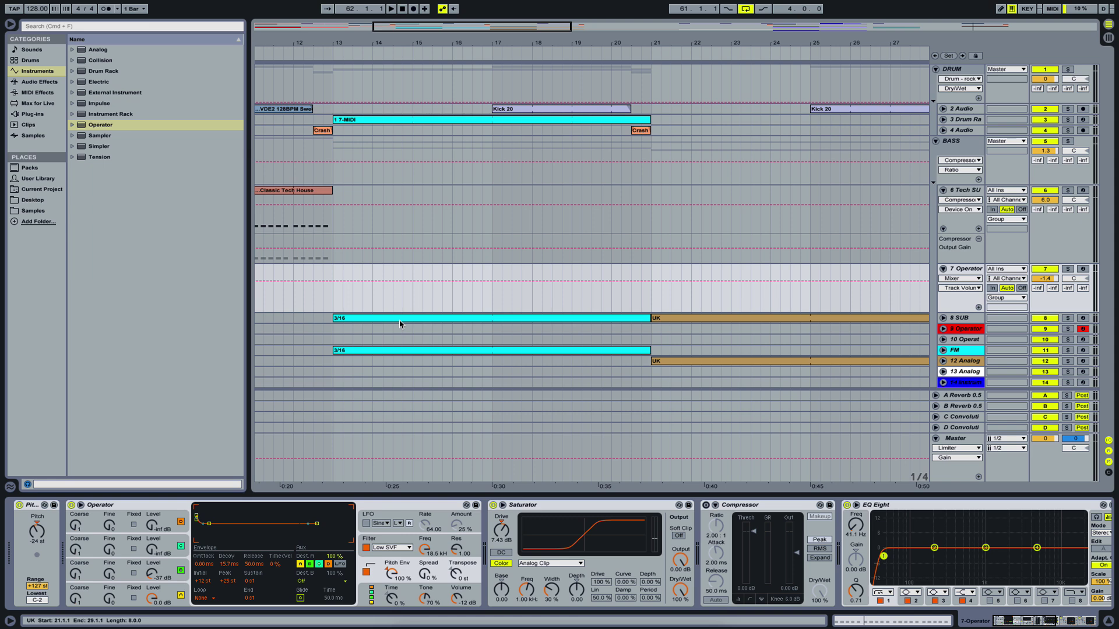
# Step: Play the arrangement through the 3/16 and UK bass sections and lower the Master volume to -8.3 dB
pyautogui.click(388, 319)
pyautogui.press('space')
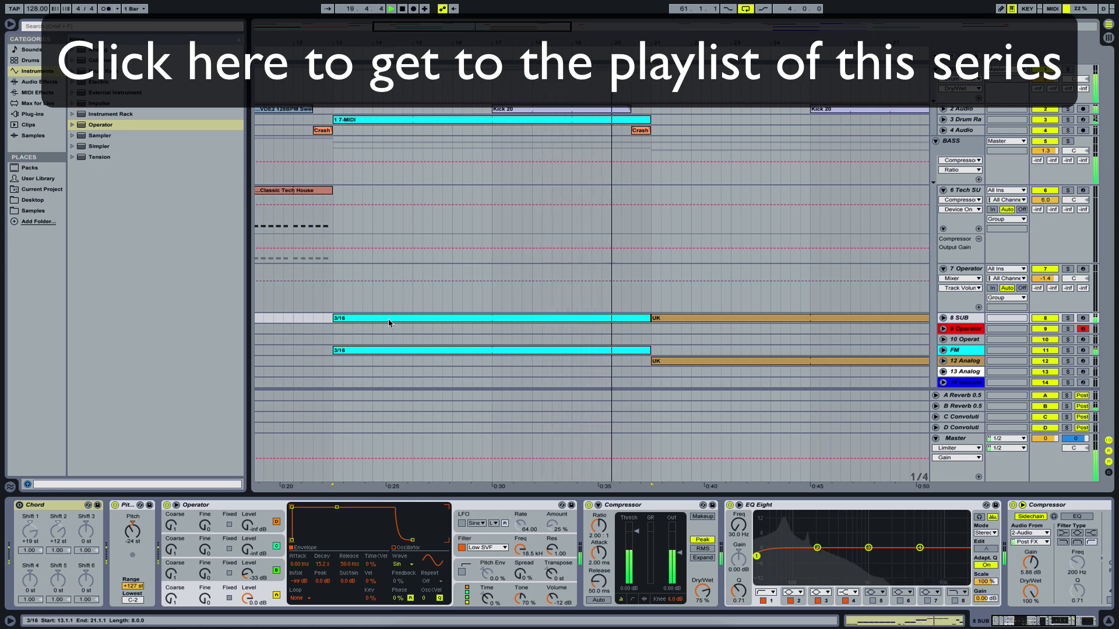
pyautogui.click(1045, 438)
pyautogui.moveTo(1045, 438); pyautogui.dragTo(1045, 456)
pyautogui.moveTo(712, 42); pyautogui.dragTo(566, 17)
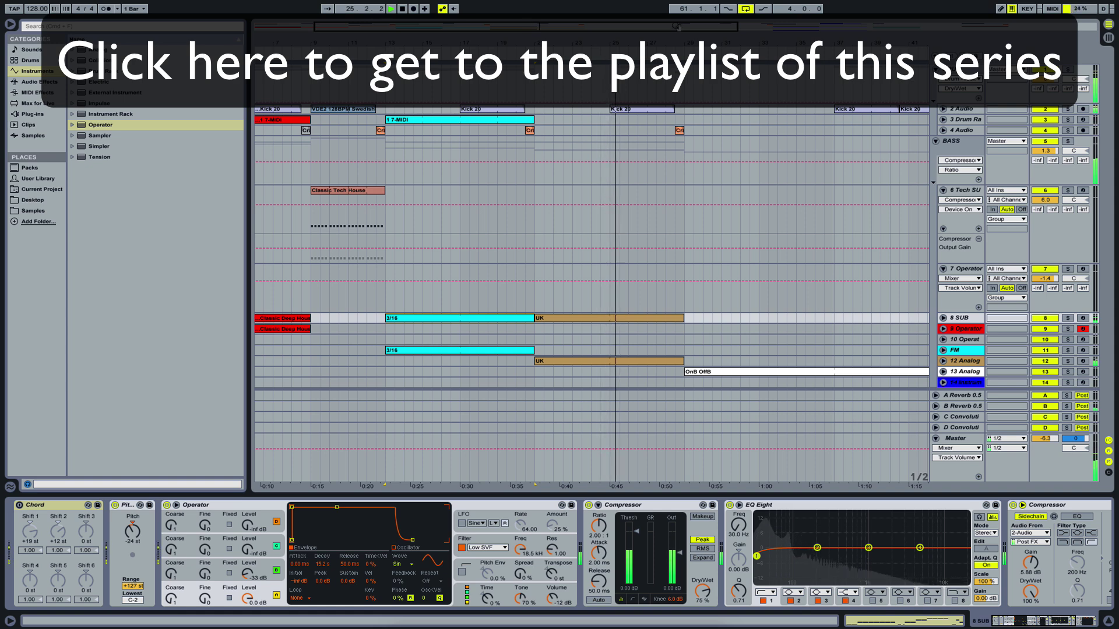